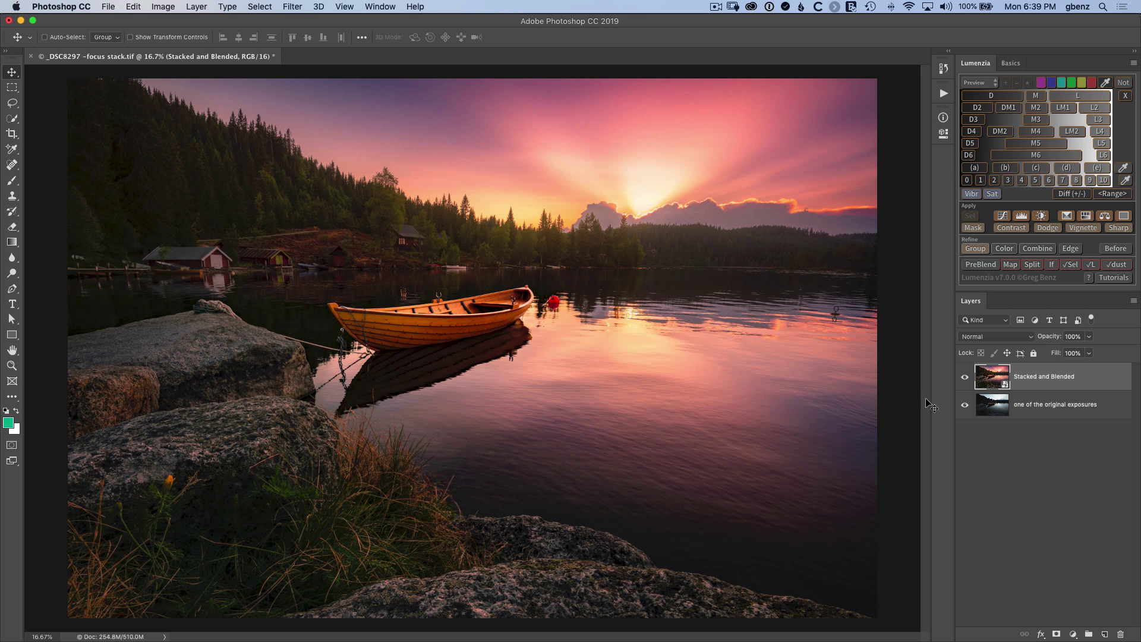
Step: Hide the Stacked and Blended layer to compare the original exposure, then show it again
click(964, 378)
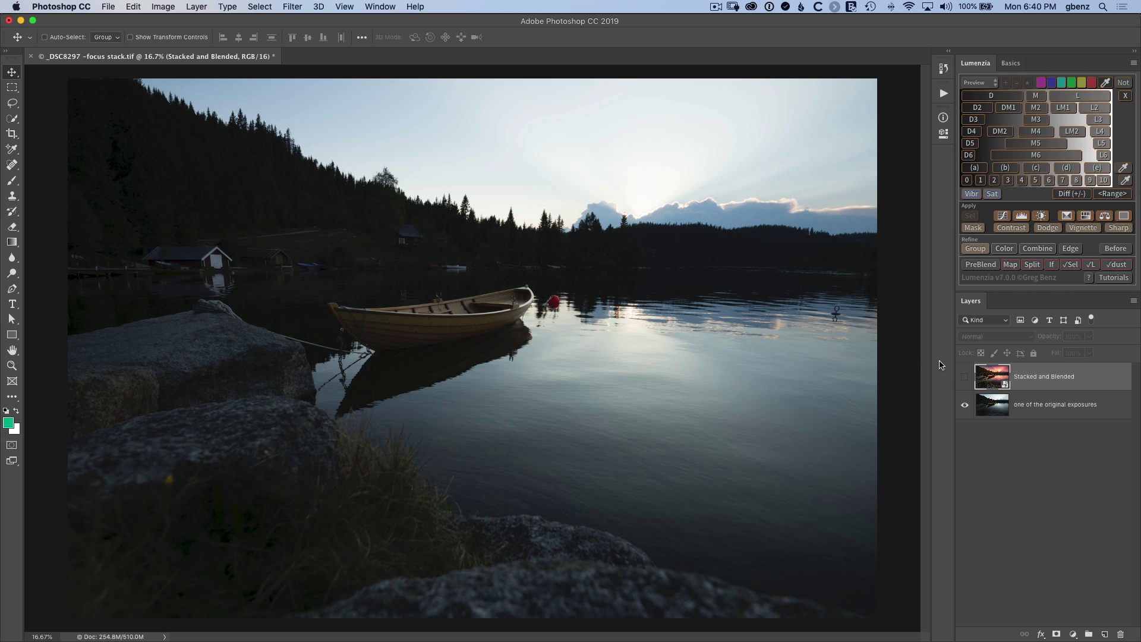
click(965, 379)
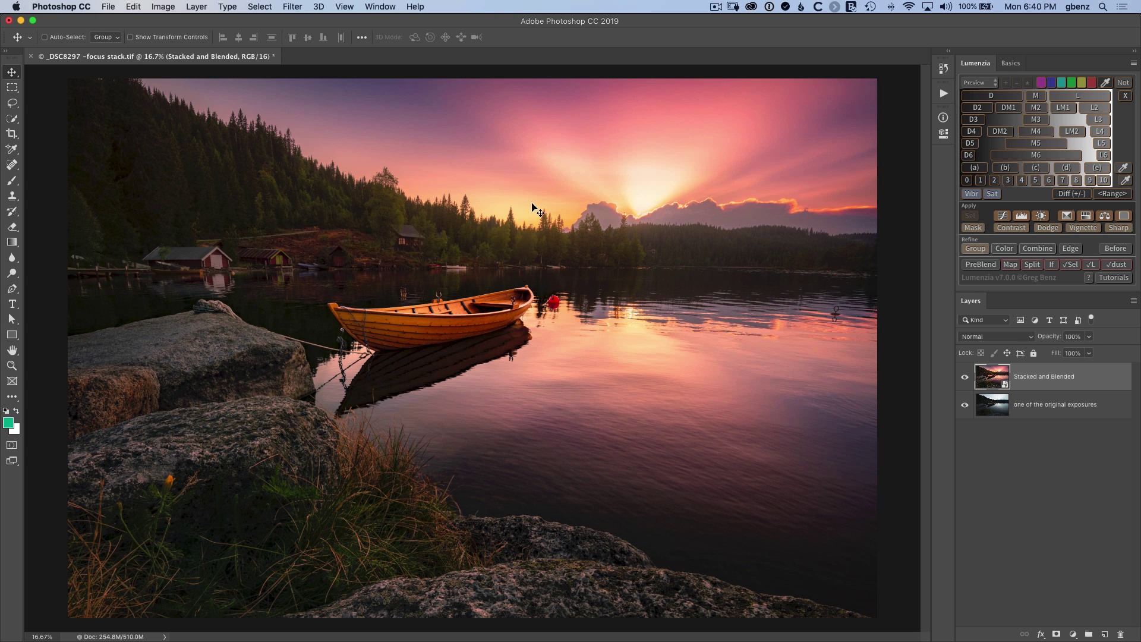
click(133, 7)
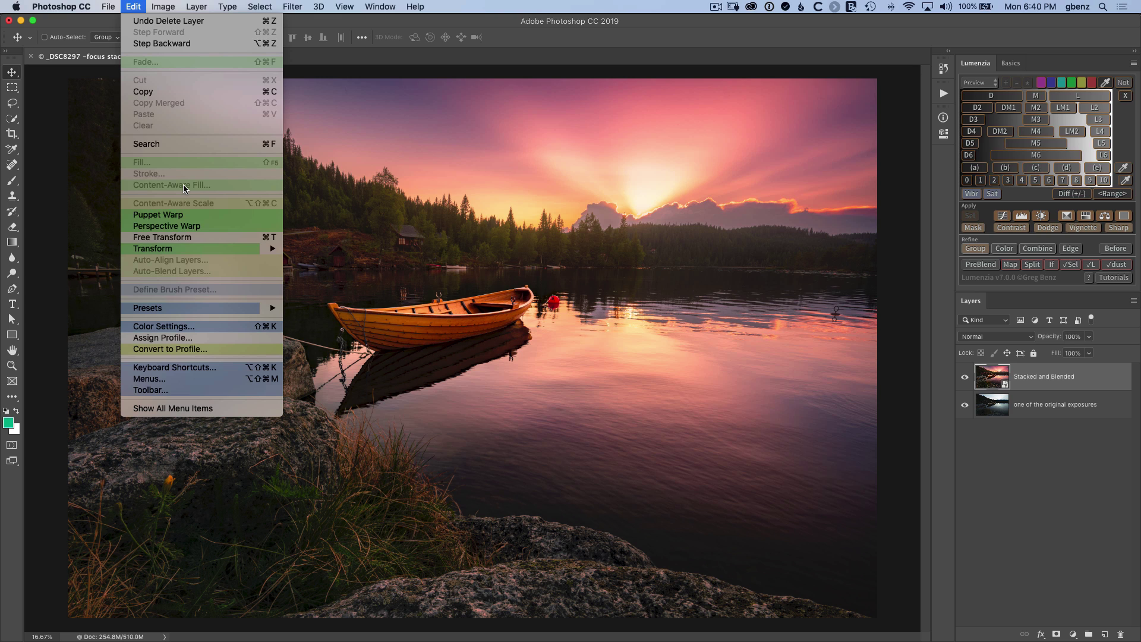
Step: Duplicate Stacked and Blended as a new layer named 'fill' and rasterize that copy
click(140, 11)
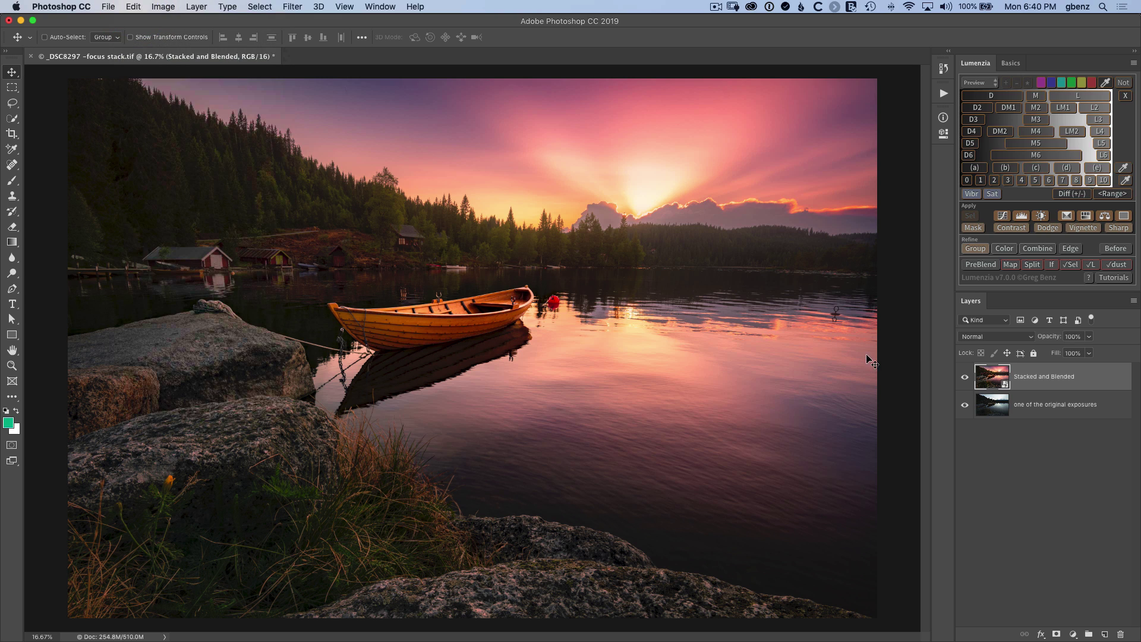
right_click(1026, 371)
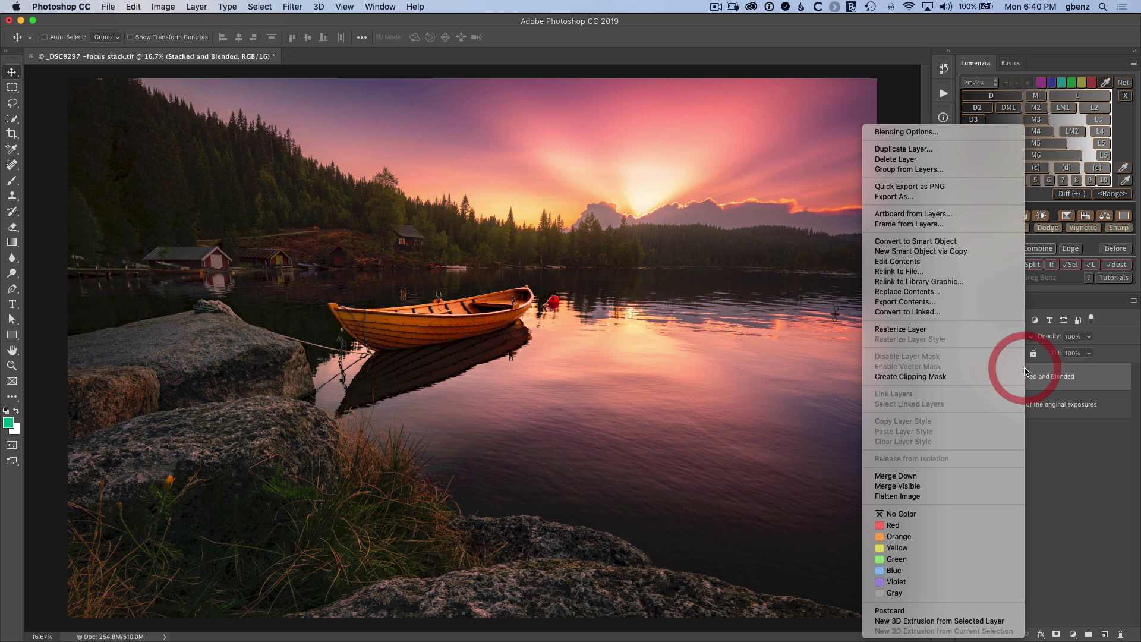
click(921, 149)
text(fi)
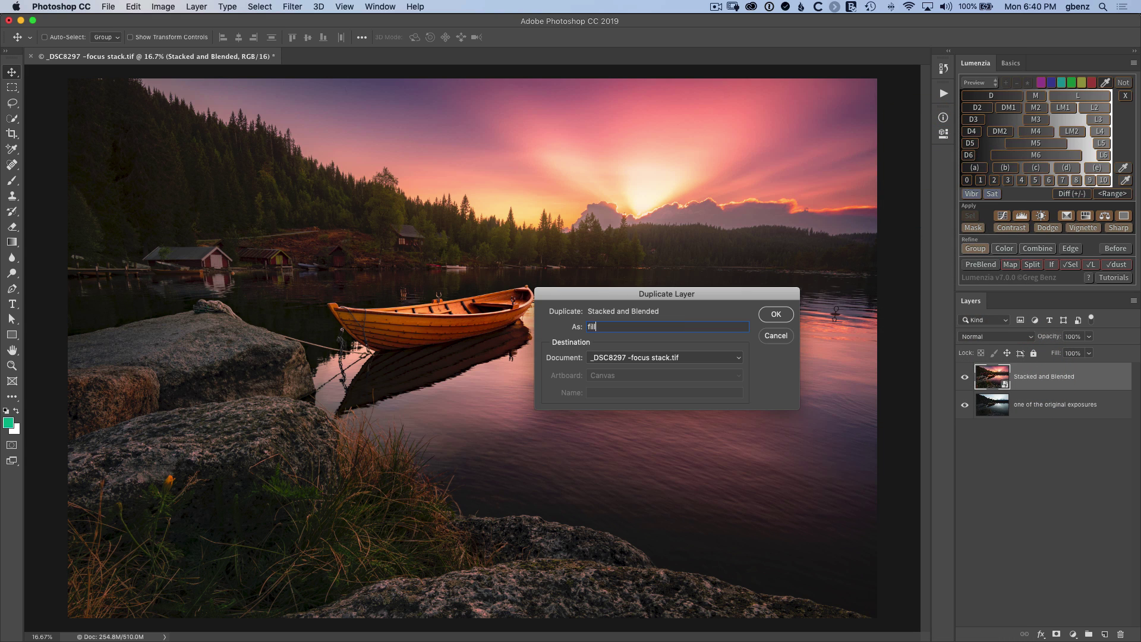
text(ll)
key(Return)
right_click(1029, 379)
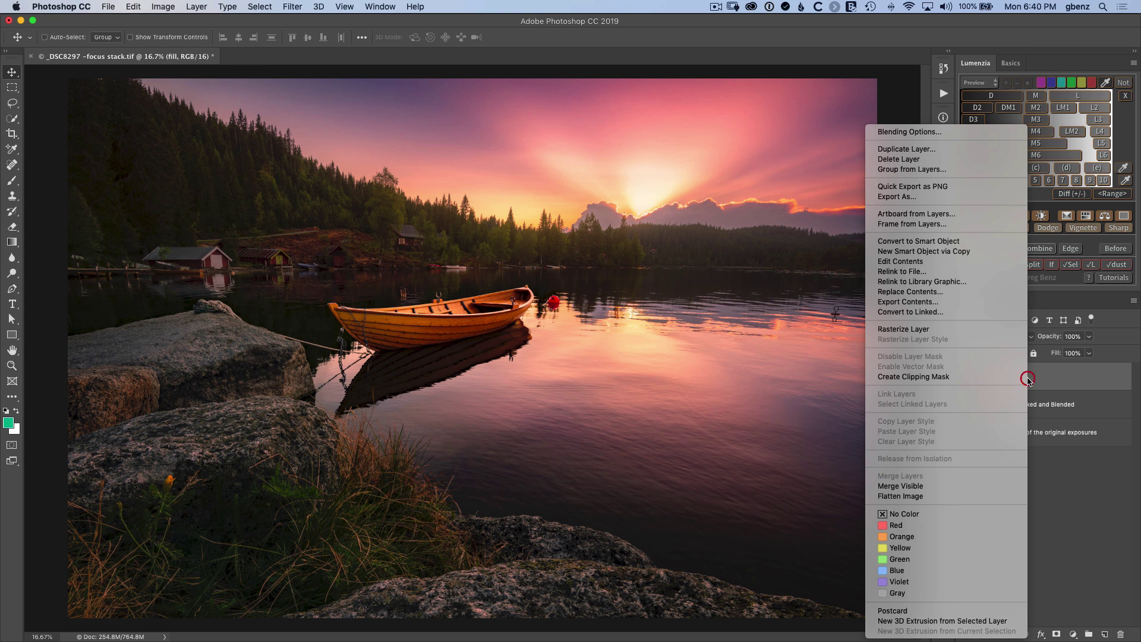
click(950, 329)
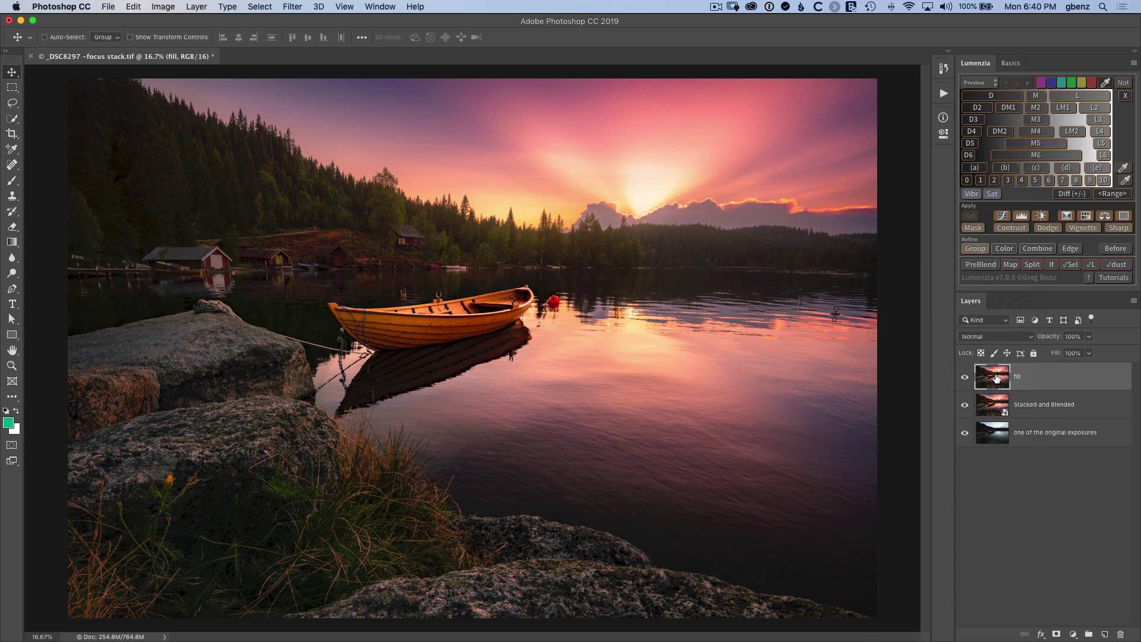
Step: Zoom in on the red buoy and draw a rectangular marquee around it
key(z)
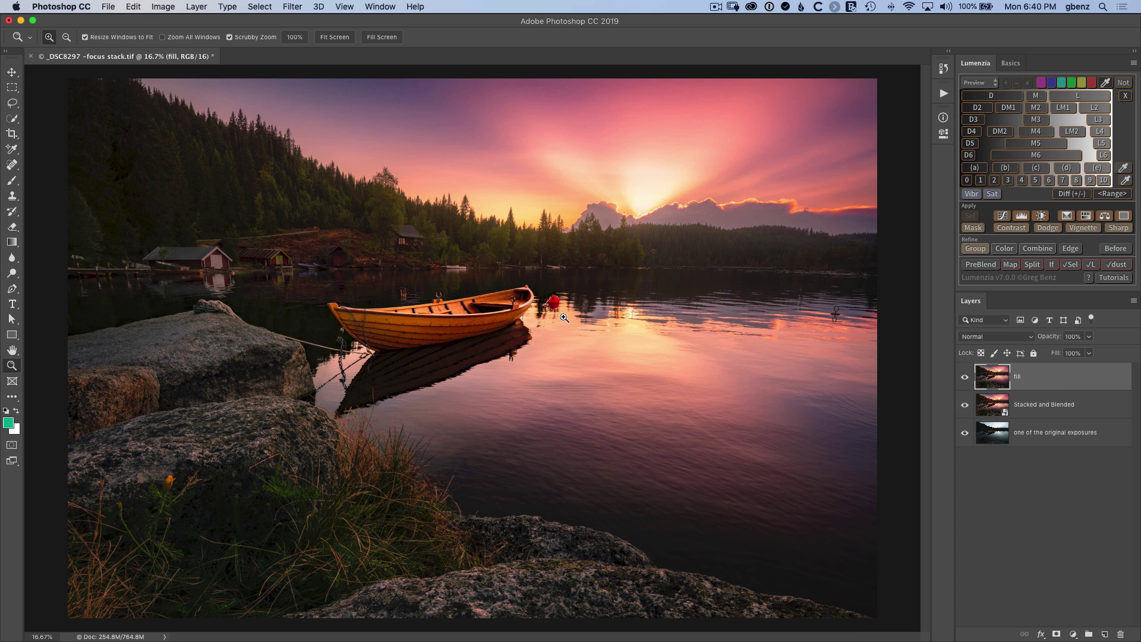
drag(536, 298, 600, 336)
key(m)
drag(659, 276, 534, 369)
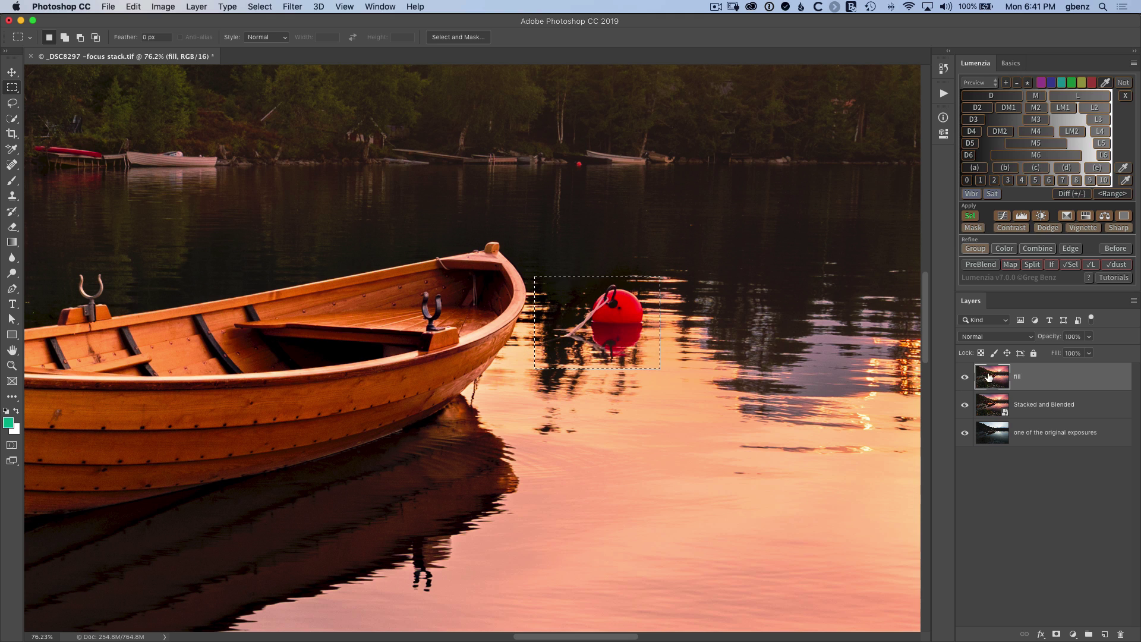
Step: Fill the buoy selection using Edit > Fill with Content-Aware contents
click(134, 7)
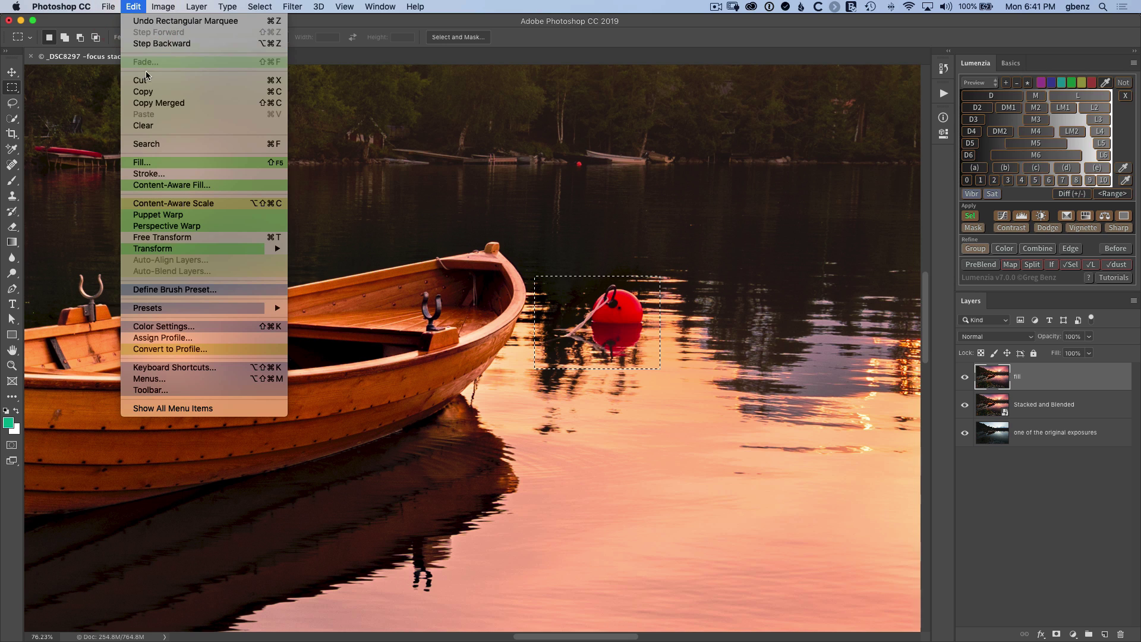
click(162, 163)
click(772, 366)
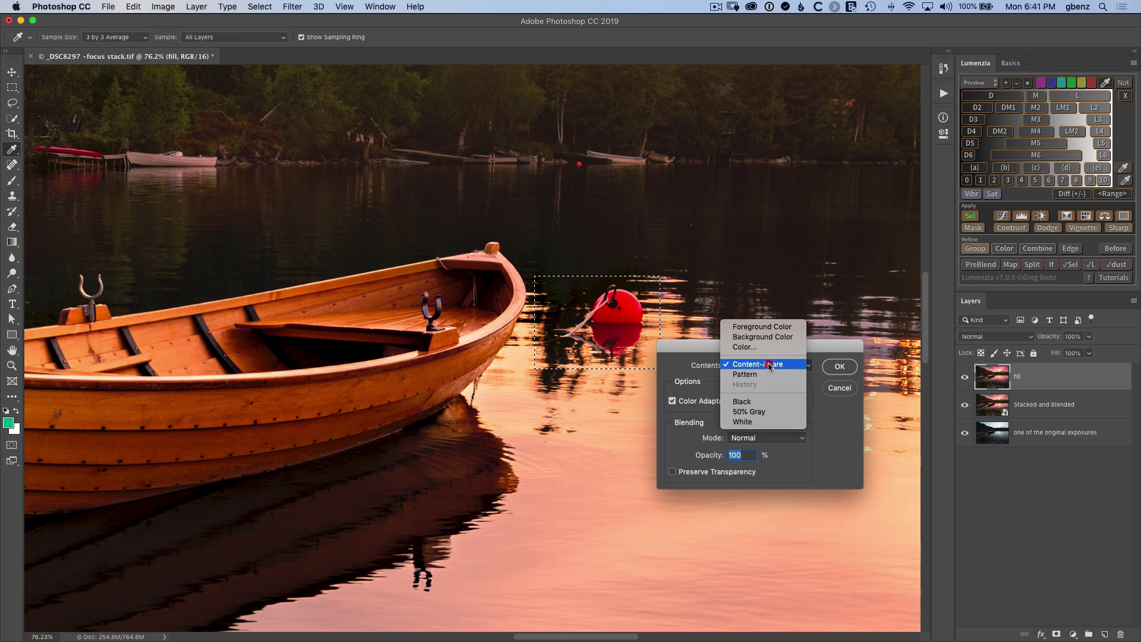
click(770, 365)
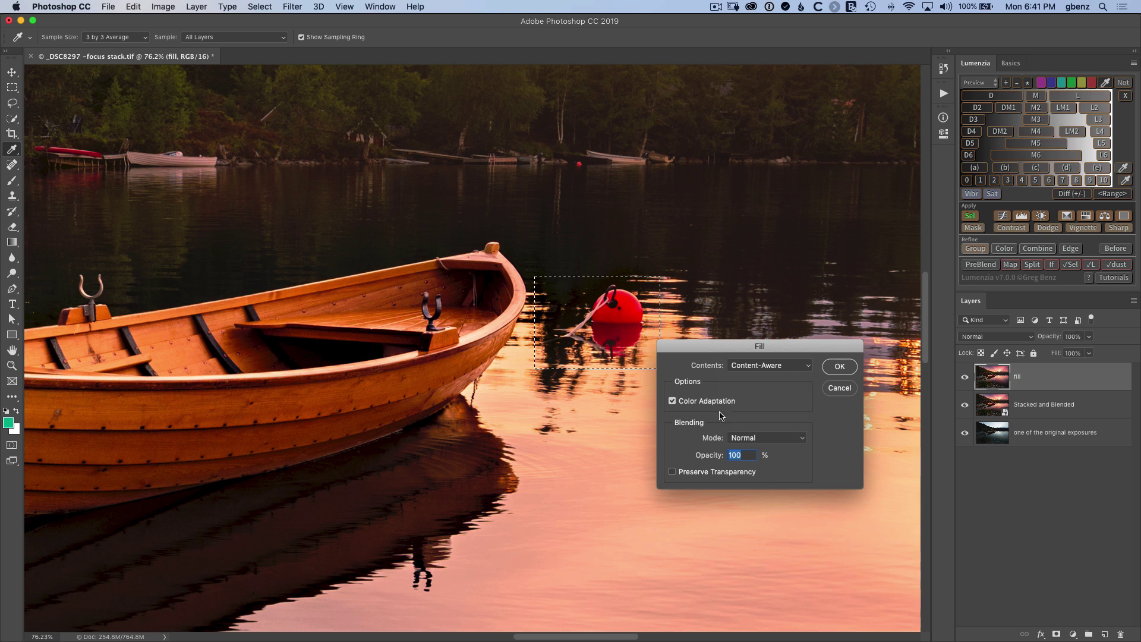
click(838, 366)
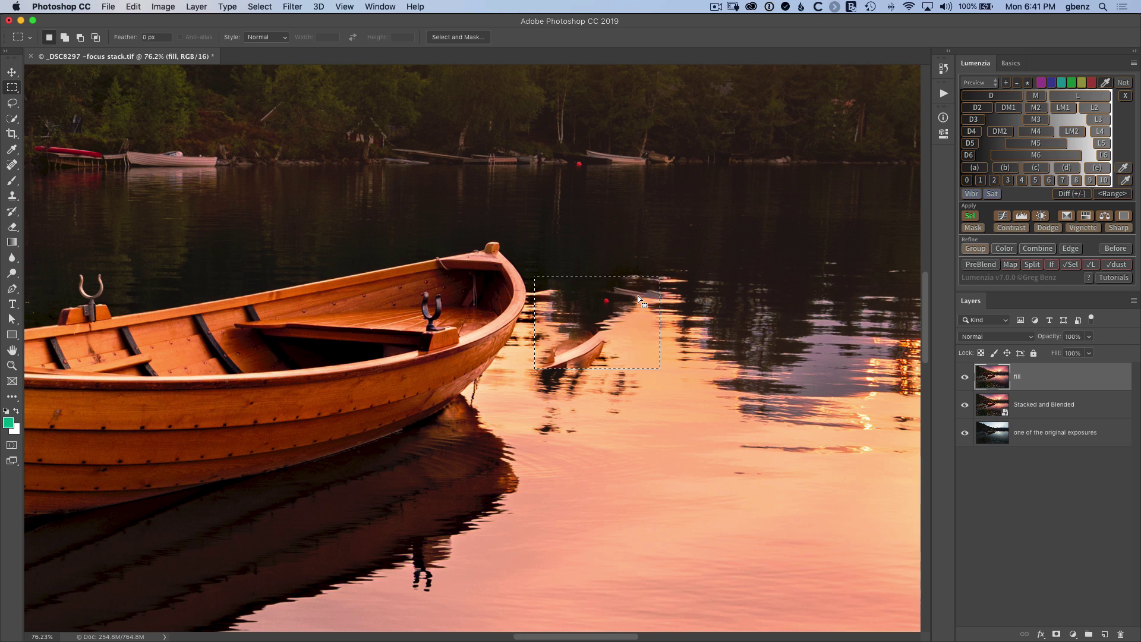
Step: Undo the buoy fill and open the Content-Aware Fill workspace from the Edit menu
key(super+z)
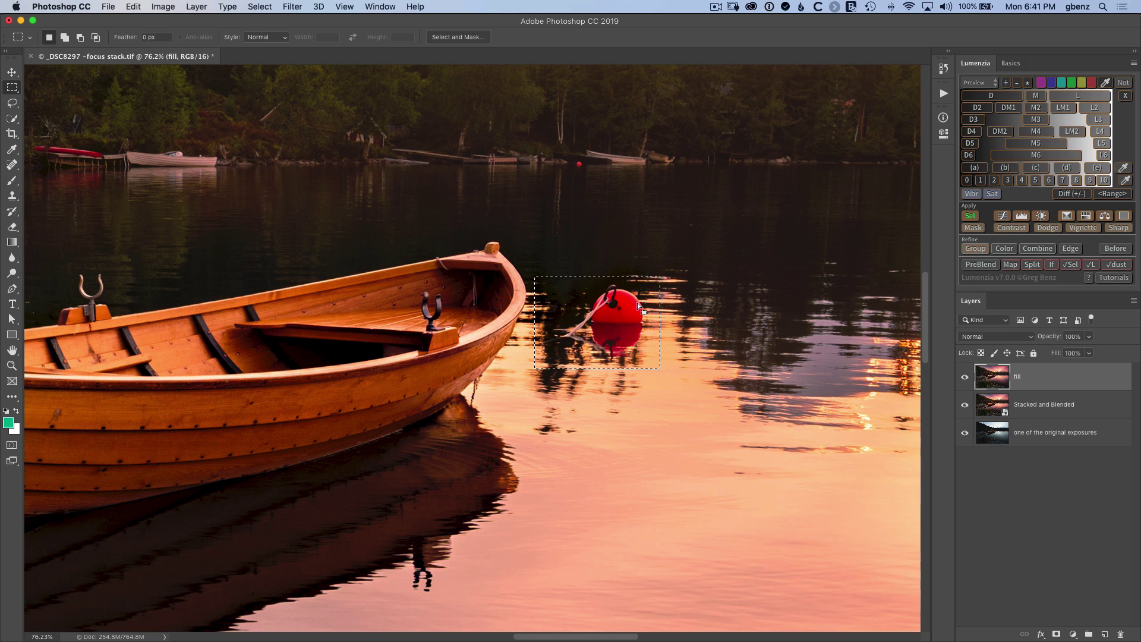
click(139, 8)
click(193, 186)
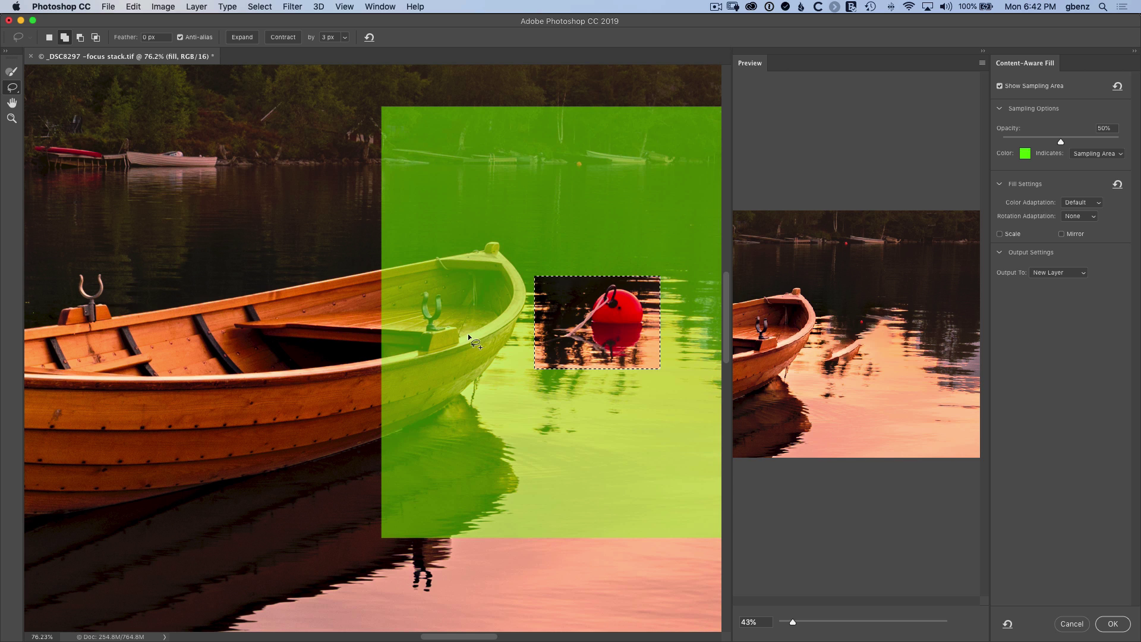
Step: Keep the sampling area overlay shown, reset sampling options to default, and pan around the buoy
click(1018, 89)
click(1016, 88)
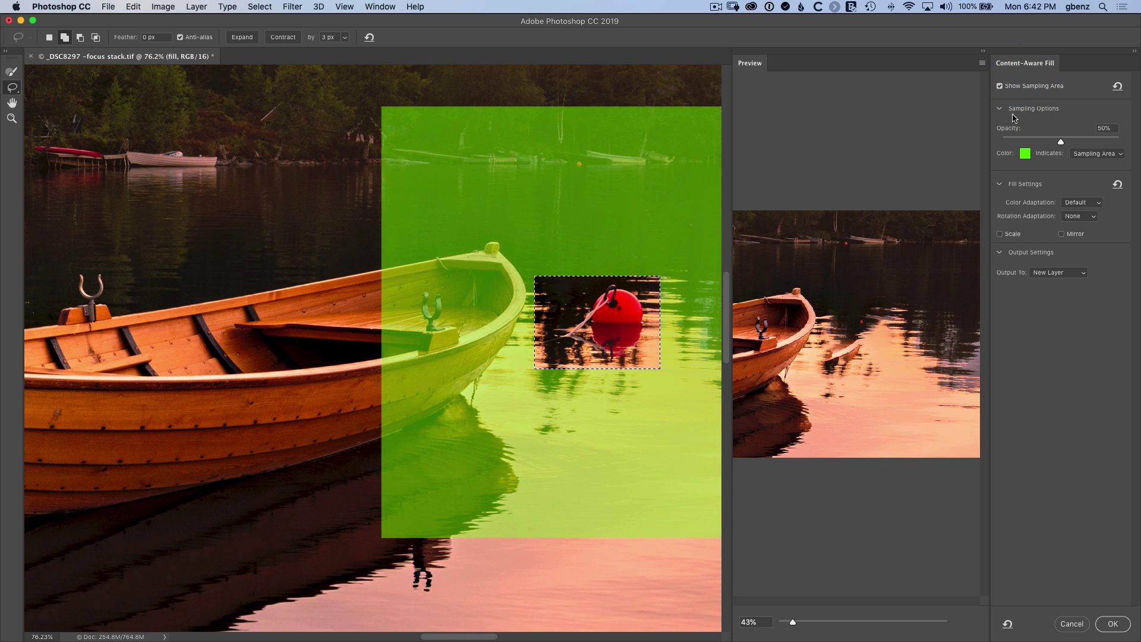
click(1117, 87)
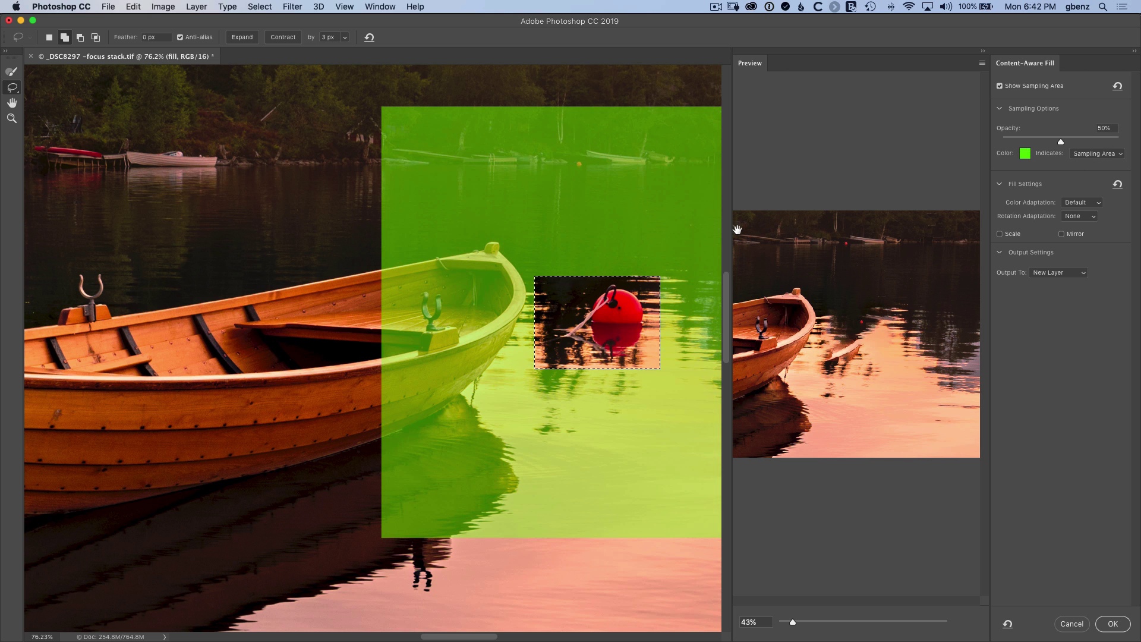
drag(678, 212, 494, 232)
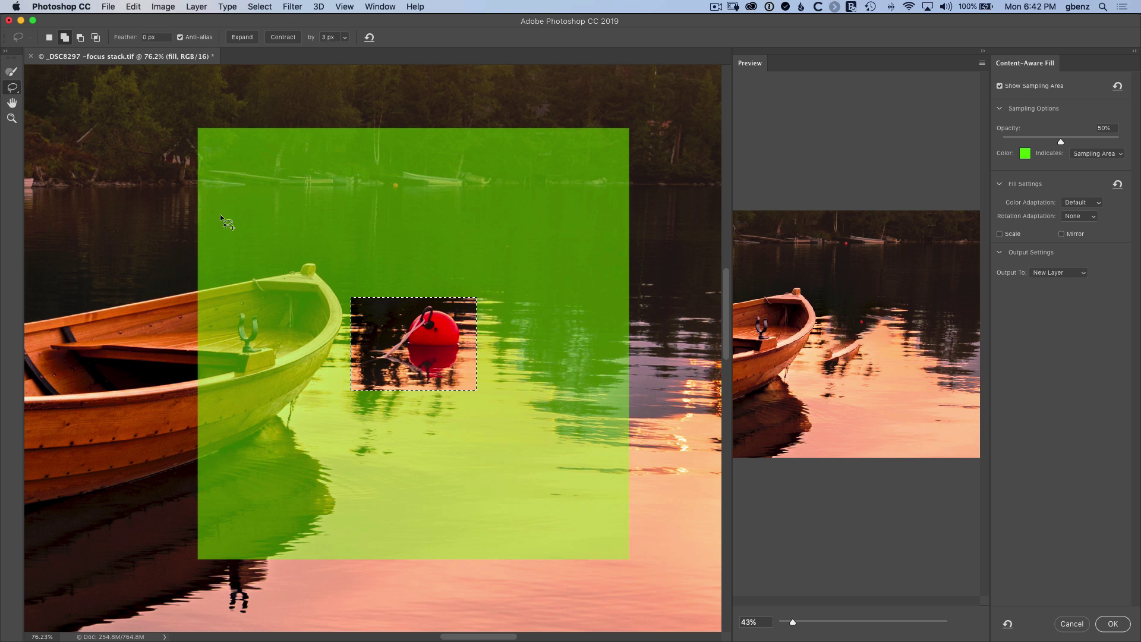
Step: With the subtracting Sampling Brush, remove the far shore, upper water, boat and a notch above the buoy
click(14, 74)
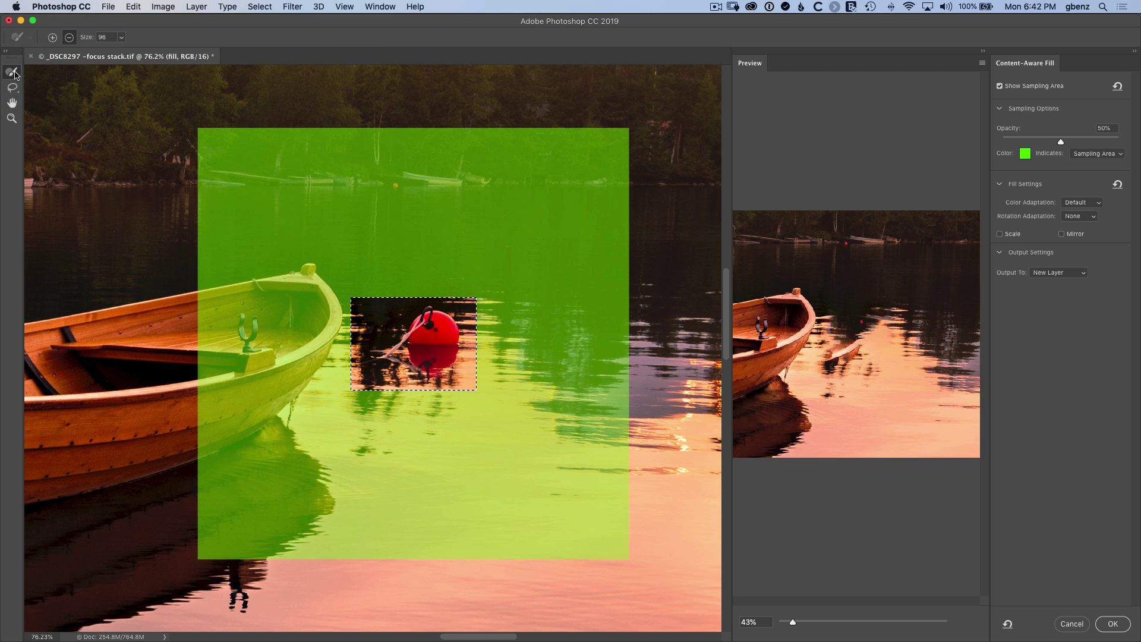
click(68, 37)
key(bracketright)
key(bracketright)
key(bracketright)
key(bracketright)
key(bracketright)
key(bracketright)
key(bracketright)
key(bracketright)
mouse_move(159, 165)
mouse_down()
mouse_move(377, 158)
mouse_move(590, 173)
mouse_move(357, 152)
mouse_up()
mouse_move(280, 204)
mouse_down()
mouse_move(269, 285)
mouse_move(218, 378)
mouse_move(225, 436)
mouse_move(256, 476)
mouse_move(255, 515)
mouse_move(229, 557)
mouse_move(440, 581)
mouse_move(472, 523)
mouse_move(504, 570)
mouse_move(609, 585)
mouse_up()
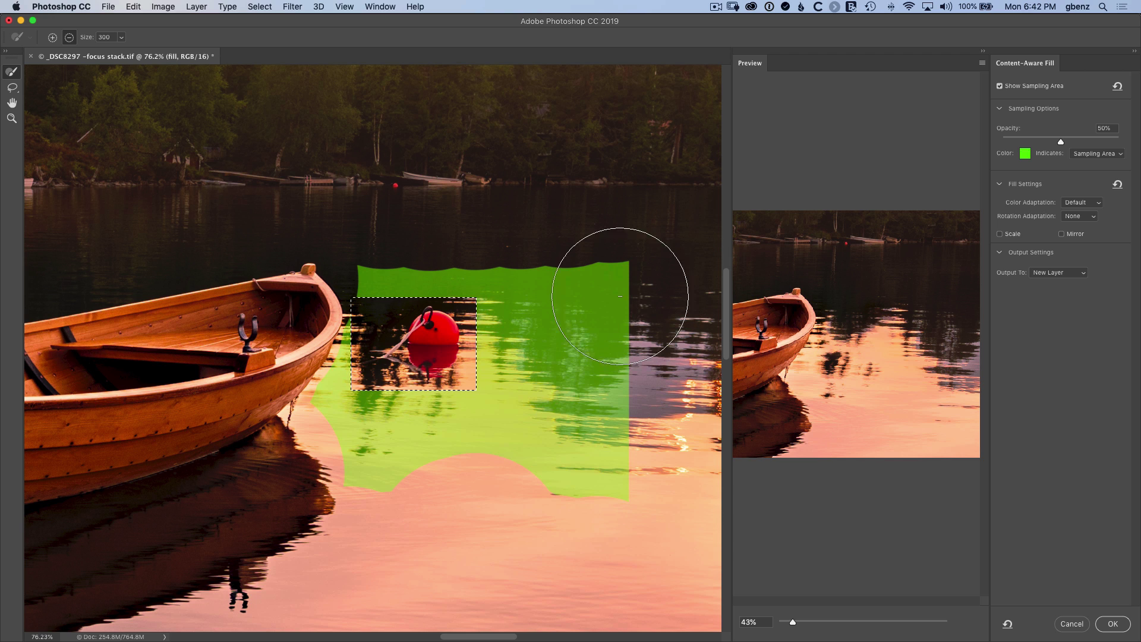
key(bracketleft)
key(bracketleft)
key(bracketleft)
key(bracketleft)
mouse_move(549, 279)
mouse_down()
mouse_move(573, 351)
mouse_move(621, 362)
mouse_move(605, 265)
mouse_move(628, 374)
mouse_move(614, 376)
mouse_move(624, 357)
mouse_move(566, 263)
mouse_move(354, 257)
mouse_up()
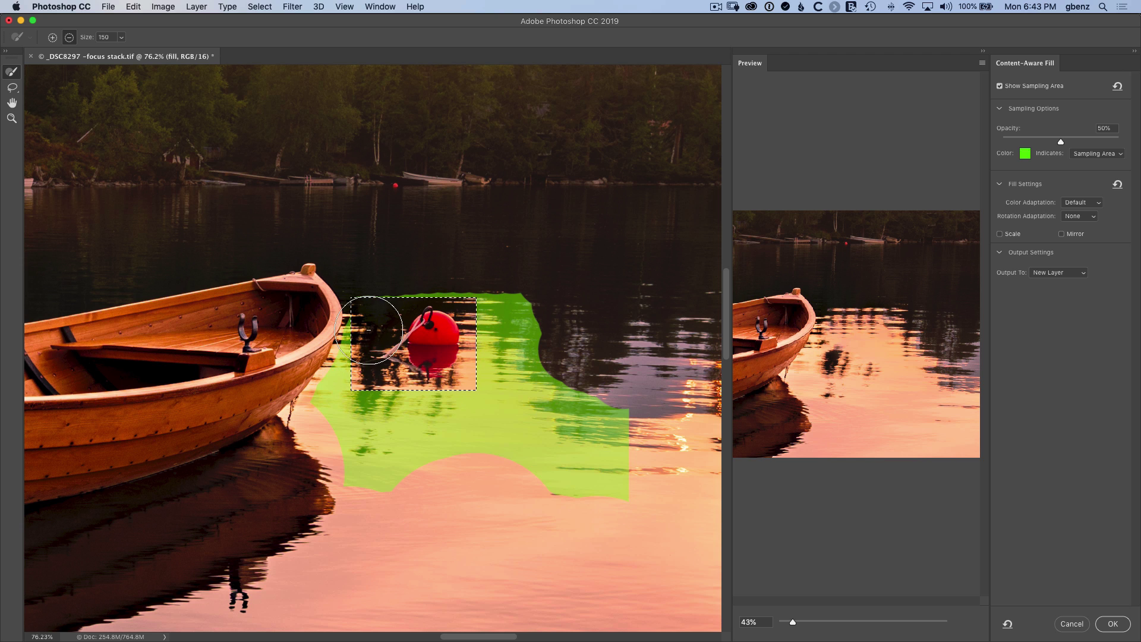
Step: Subtract excess areas with the Lasso so the selection hugs the buoy's top, sides and bottom
click(12, 88)
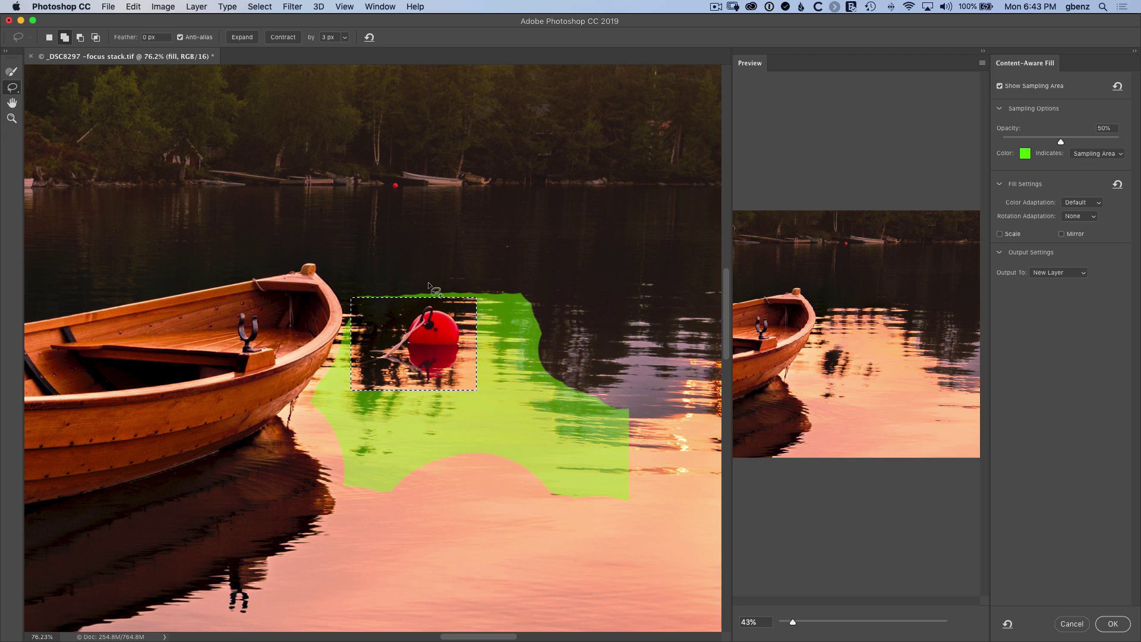
key(alt)
mouse_move(433, 284)
mouse_down()
mouse_move(392, 328)
mouse_move(347, 339)
mouse_move(334, 307)
mouse_move(363, 280)
mouse_move(425, 276)
mouse_move(464, 313)
mouse_move(486, 312)
mouse_move(488, 289)
mouse_move(474, 312)
mouse_up()
mouse_move(487, 400)
mouse_down()
mouse_move(465, 405)
mouse_move(469, 318)
mouse_up()
mouse_move(455, 390)
mouse_down()
mouse_move(339, 373)
mouse_move(347, 395)
mouse_move(447, 404)
mouse_up()
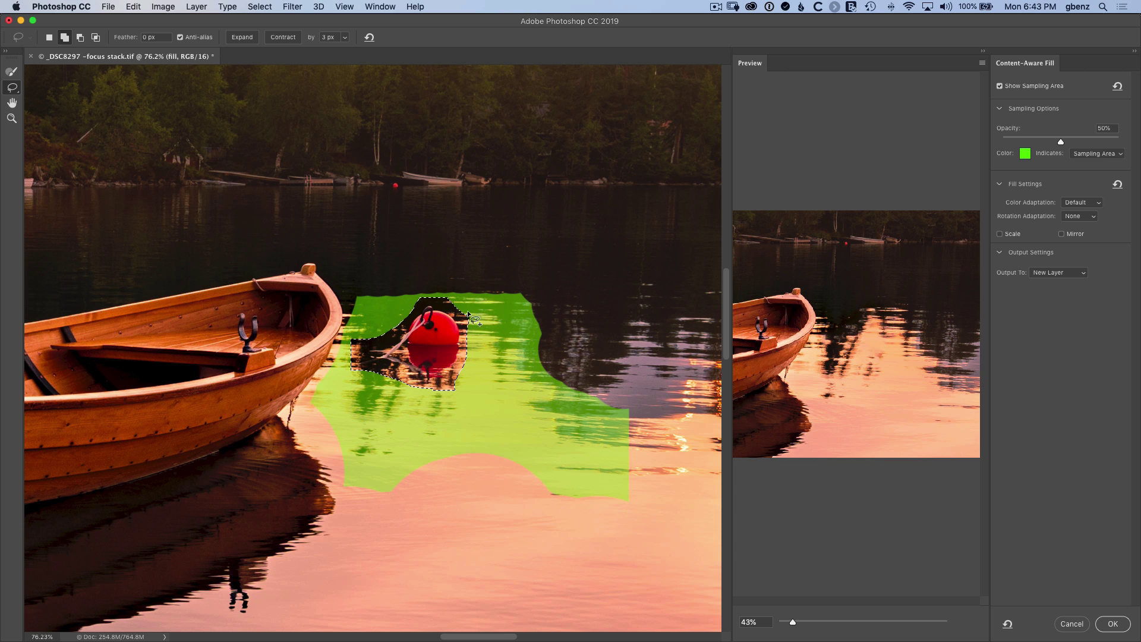
key(alt)
drag(473, 313, 490, 317)
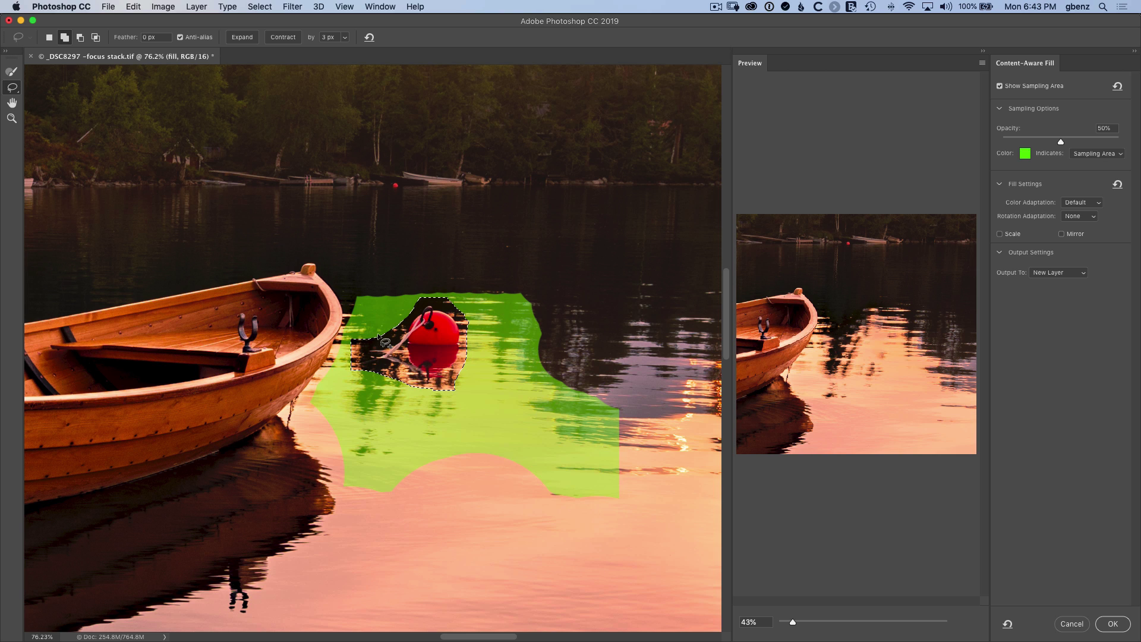
key(alt)
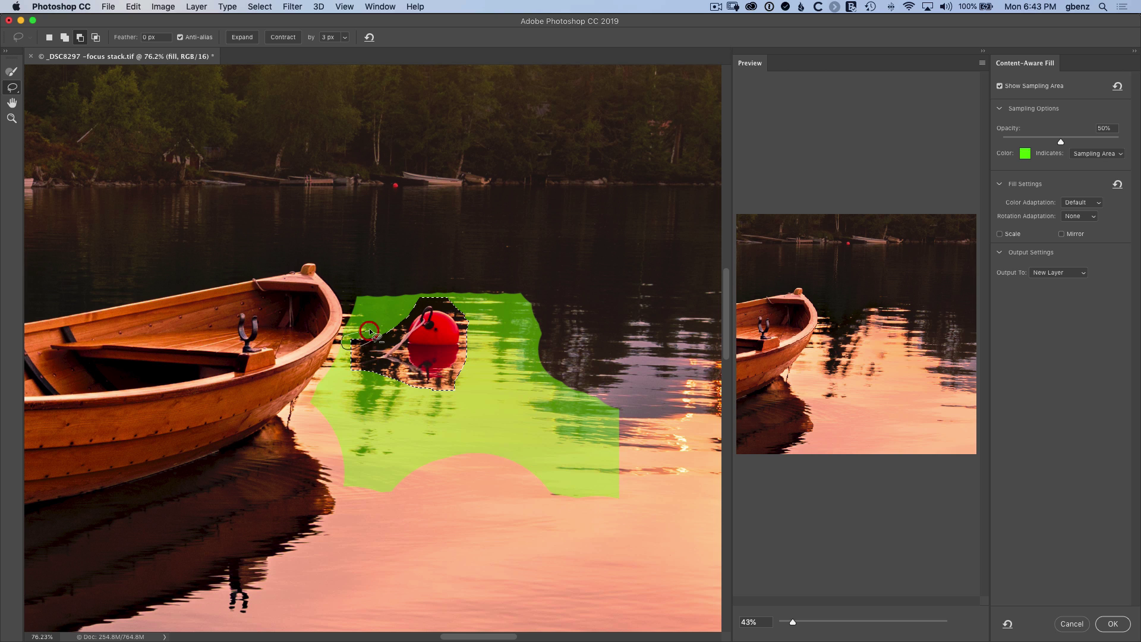
drag(372, 329, 371, 332)
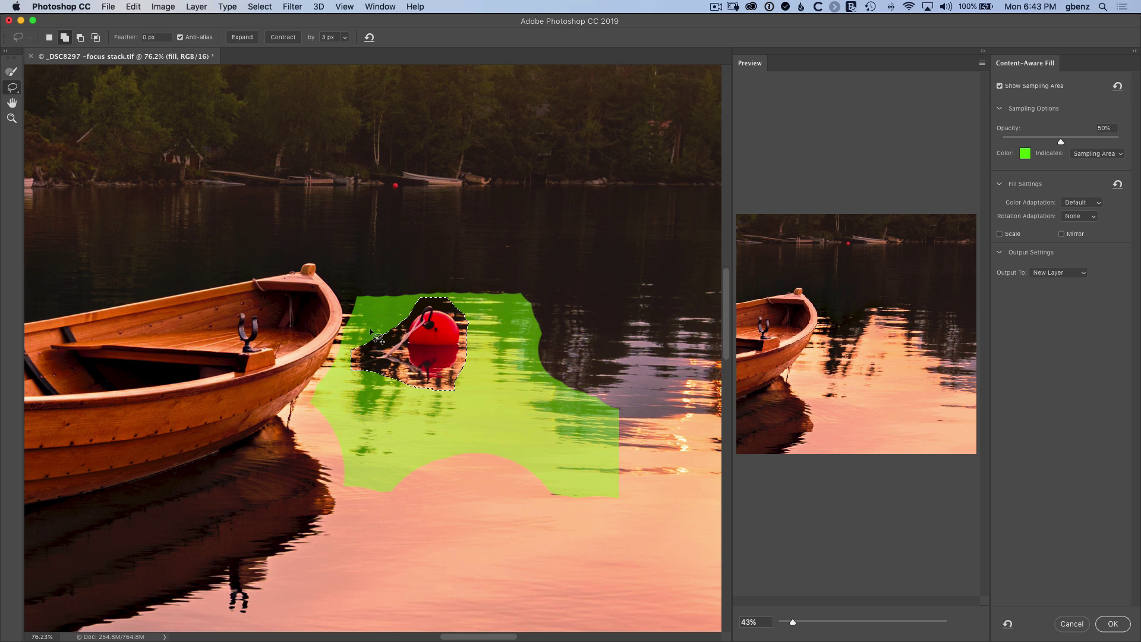
key(alt)
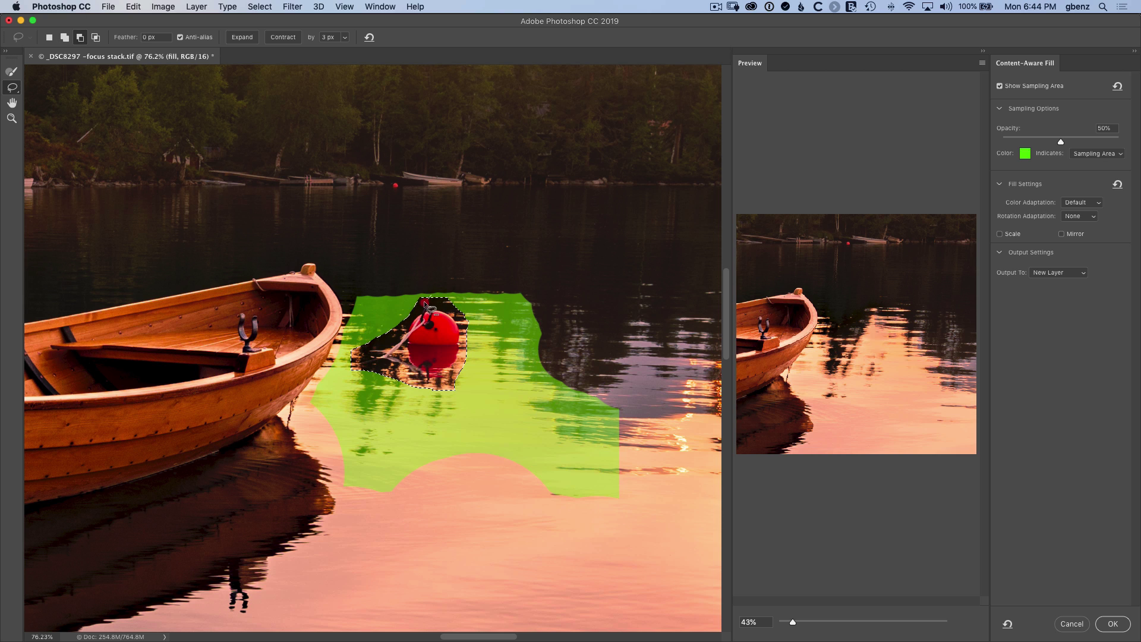
click(407, 306)
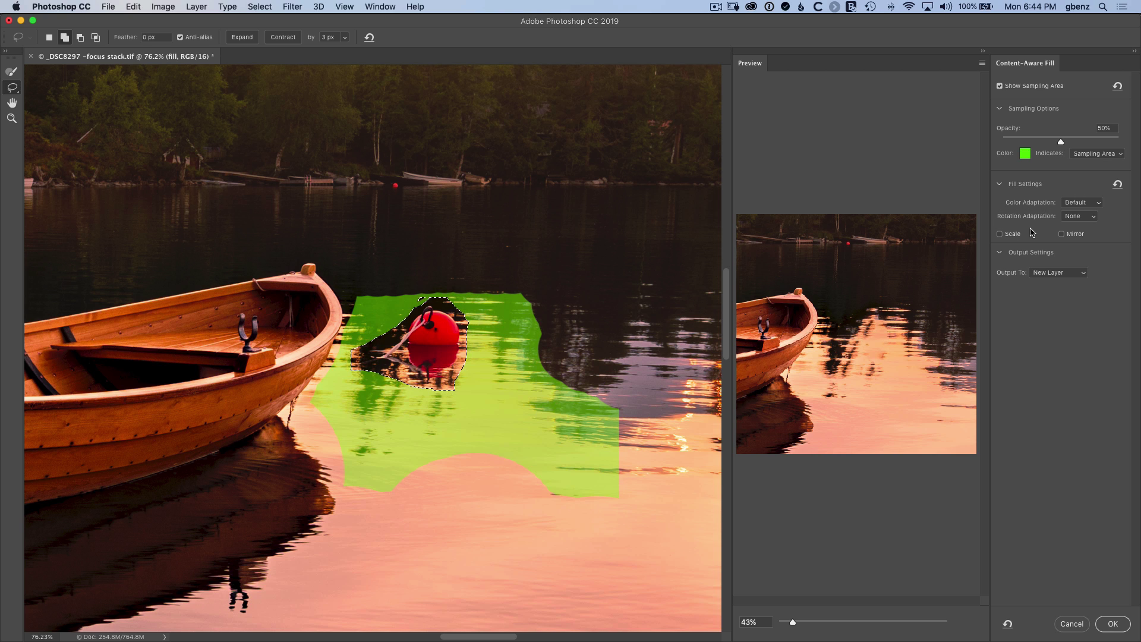
Step: Try Very High and None for Color Adaptation, then settle on High
click(1071, 205)
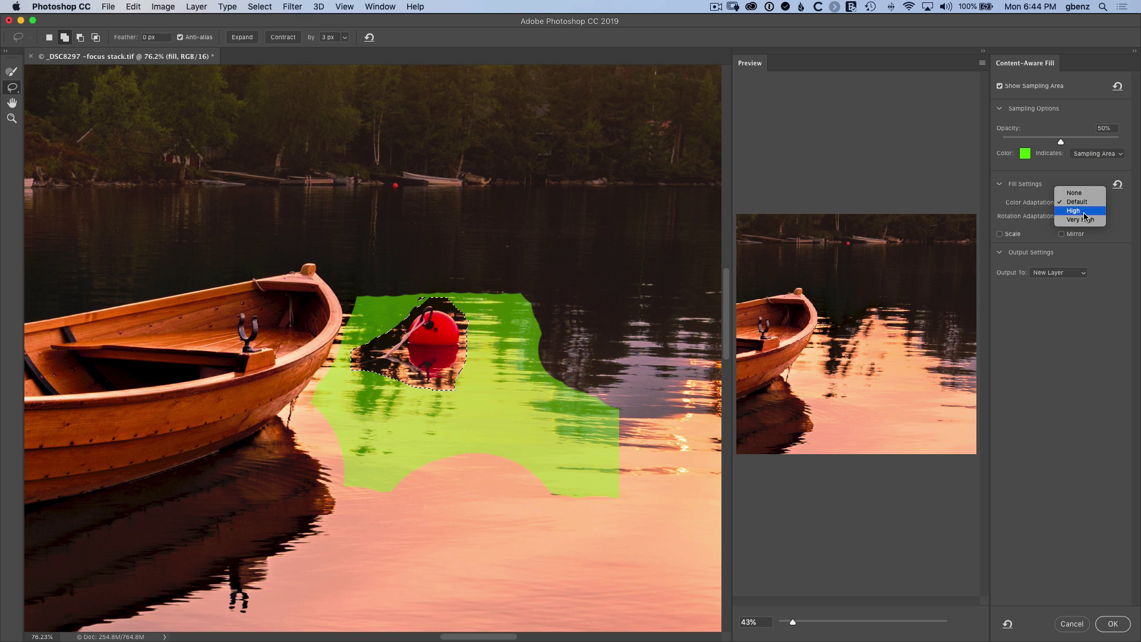
click(1087, 220)
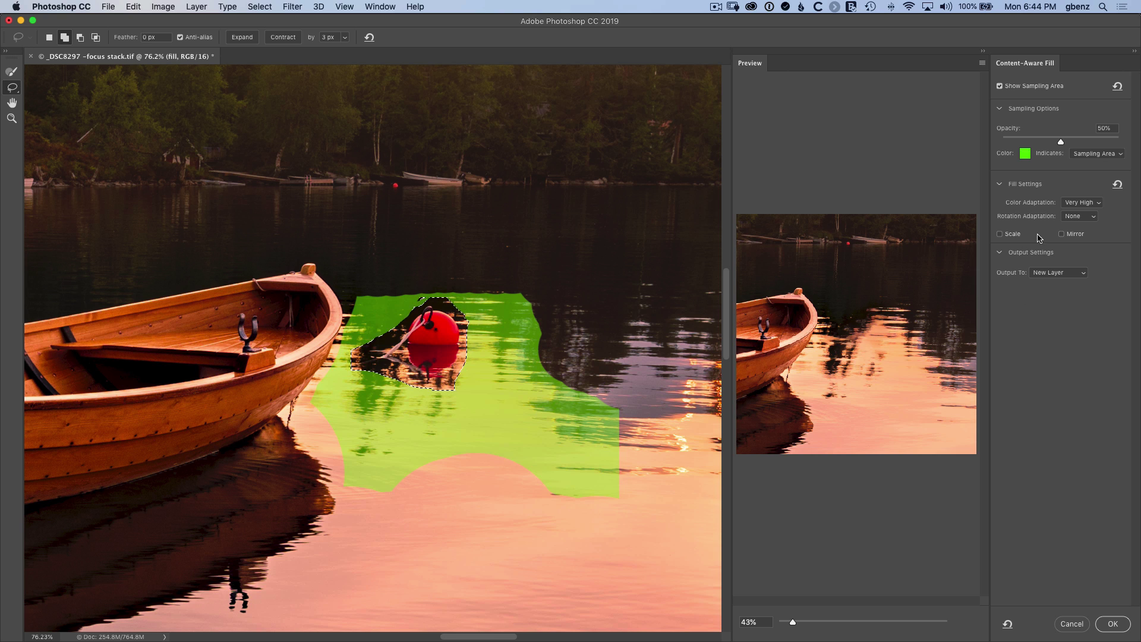
click(1081, 203)
click(1083, 176)
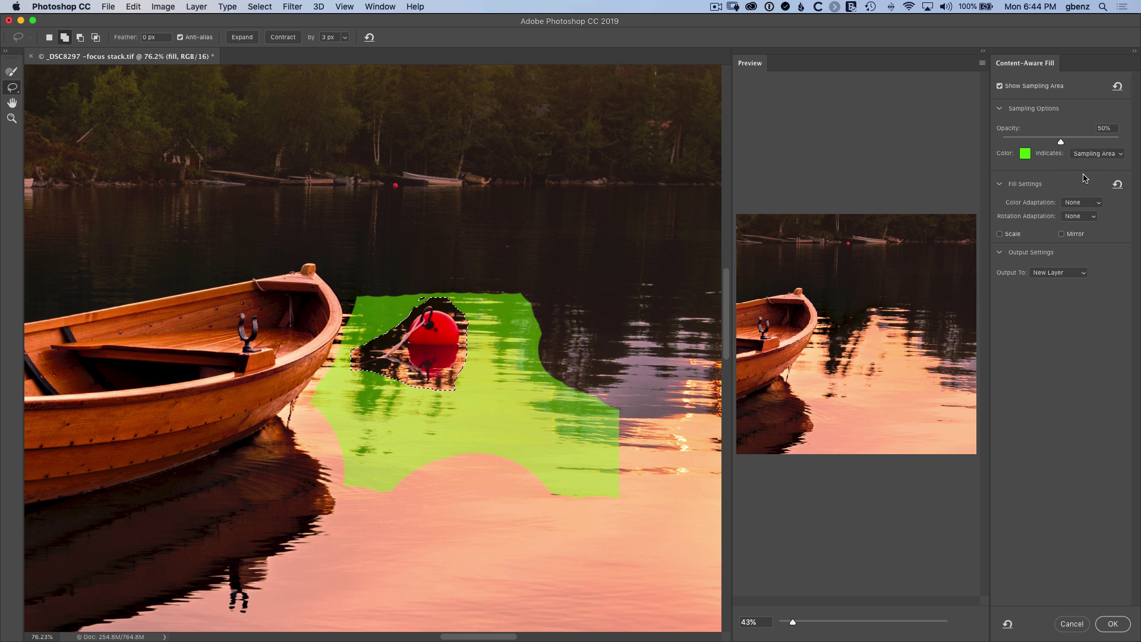
click(1080, 200)
click(1081, 220)
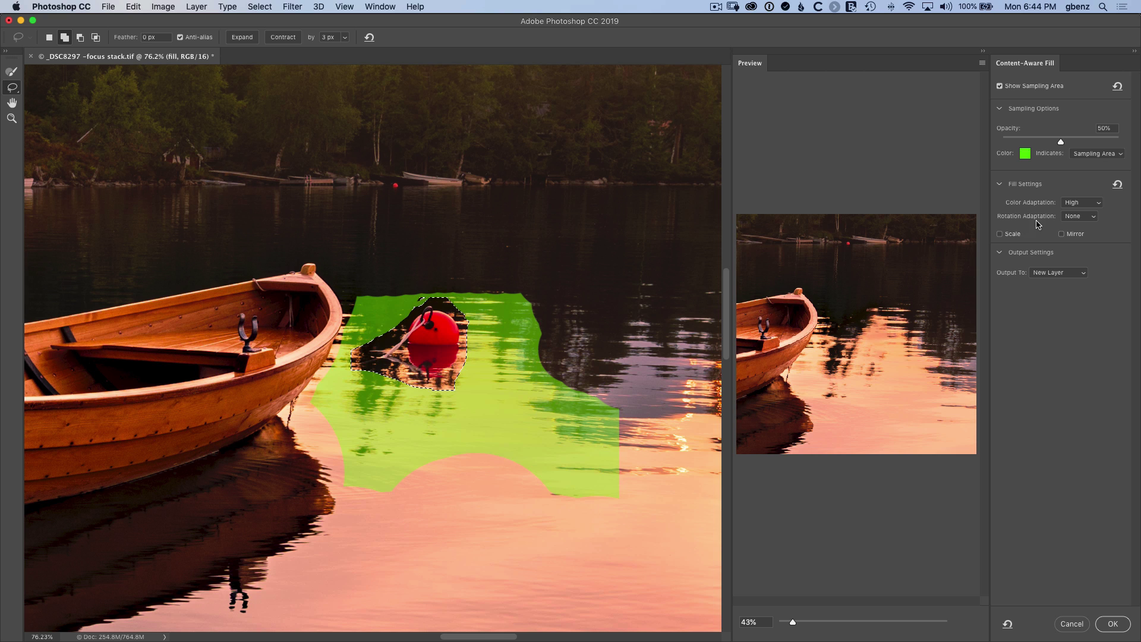
click(1075, 218)
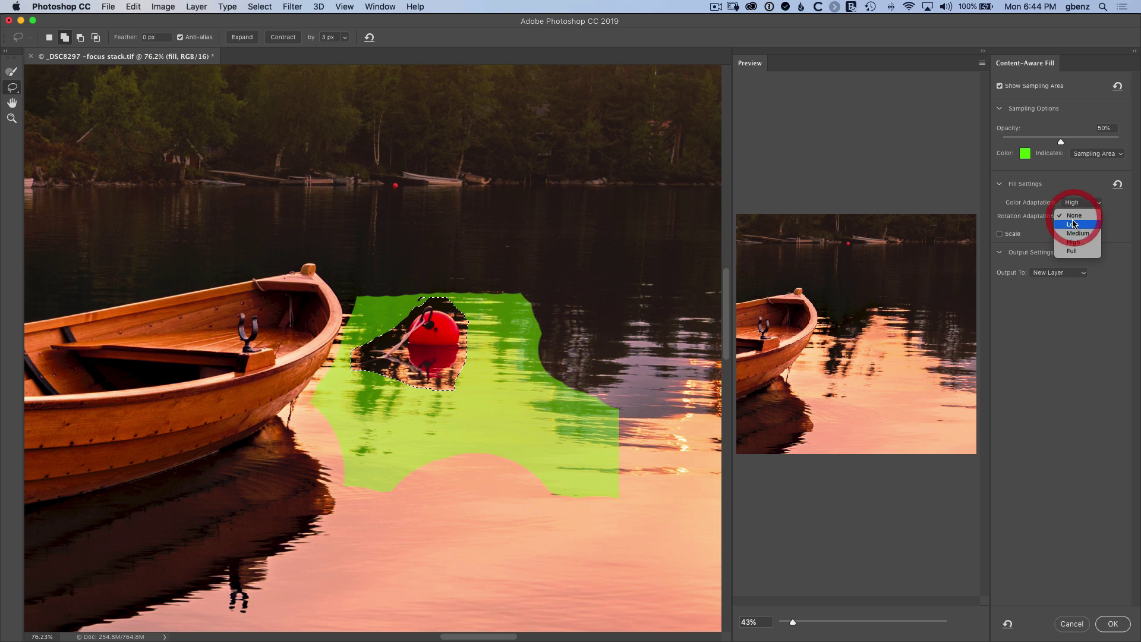
click(1077, 242)
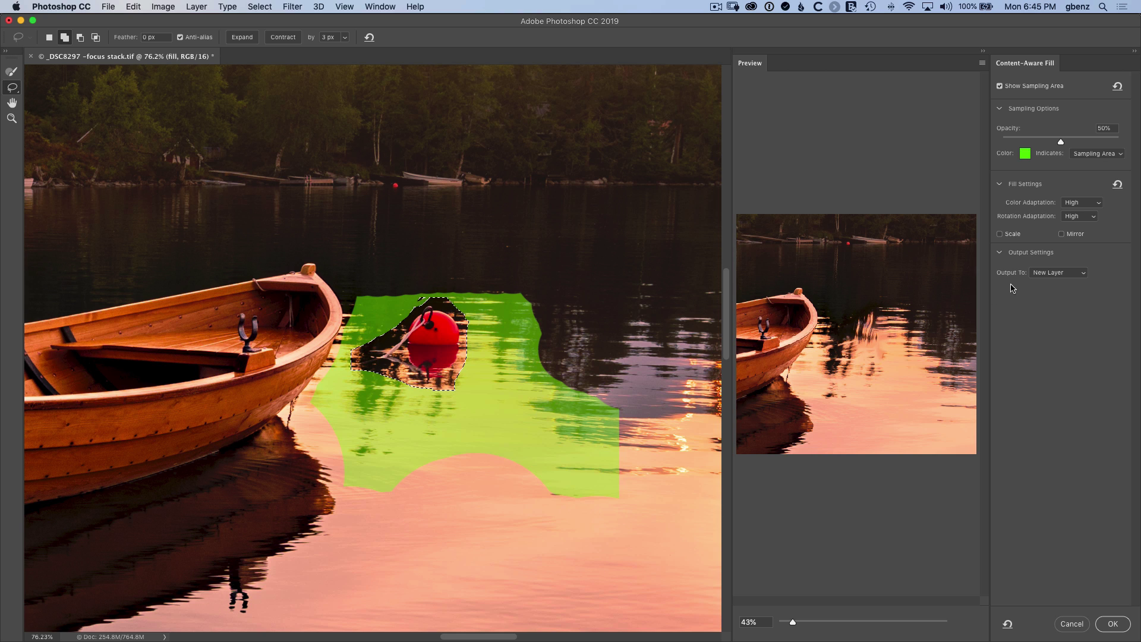
click(1080, 217)
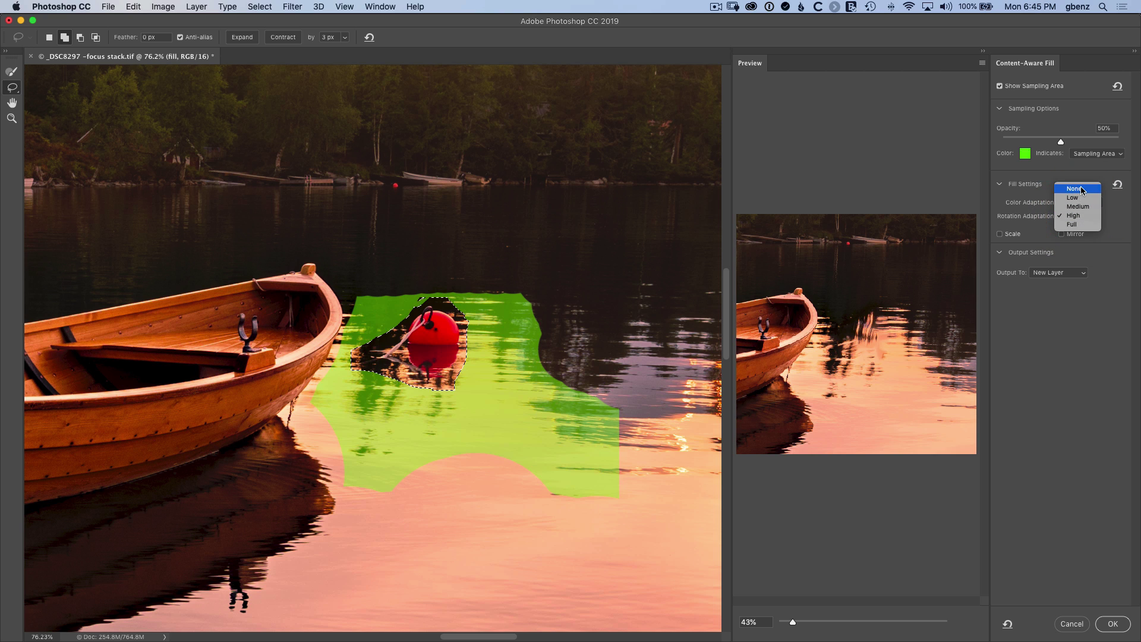
click(1081, 189)
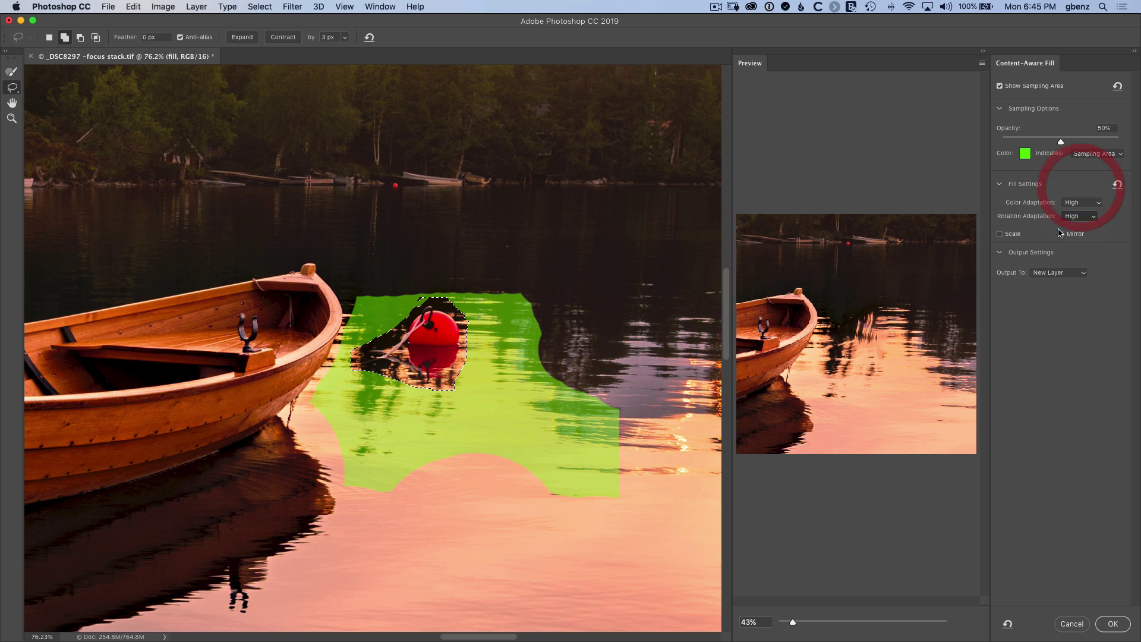
click(1001, 235)
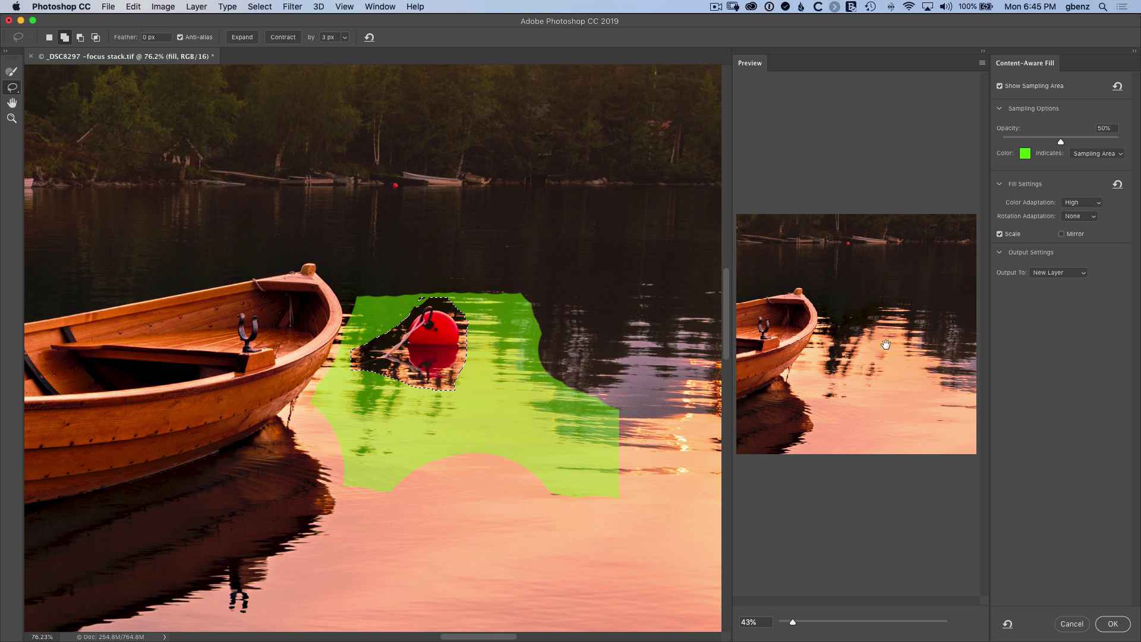
click(1012, 236)
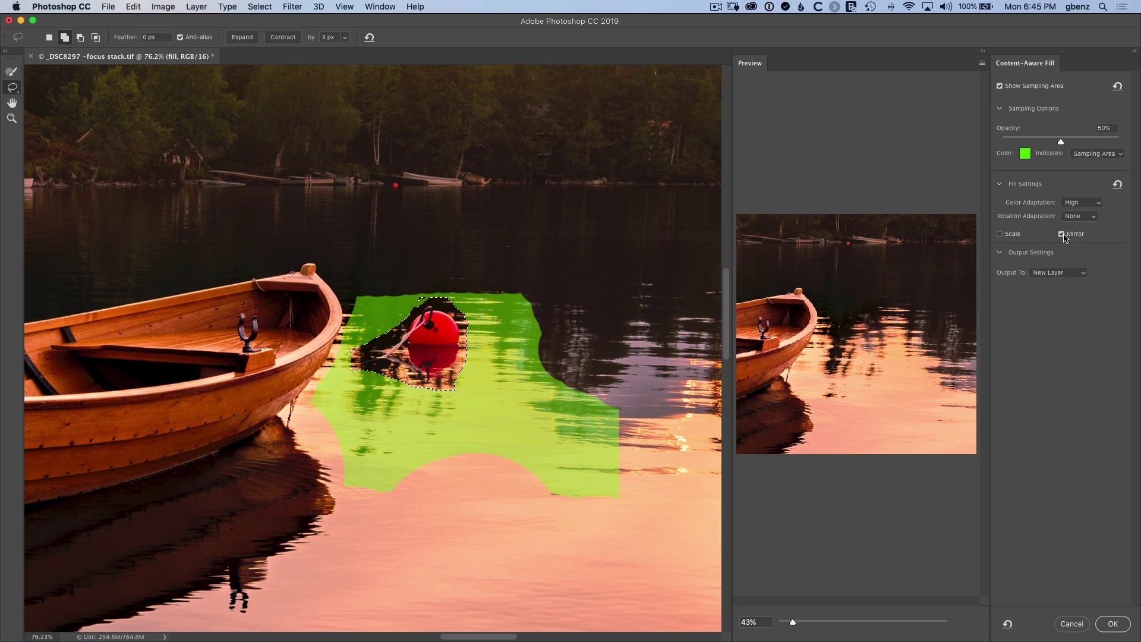
click(1062, 235)
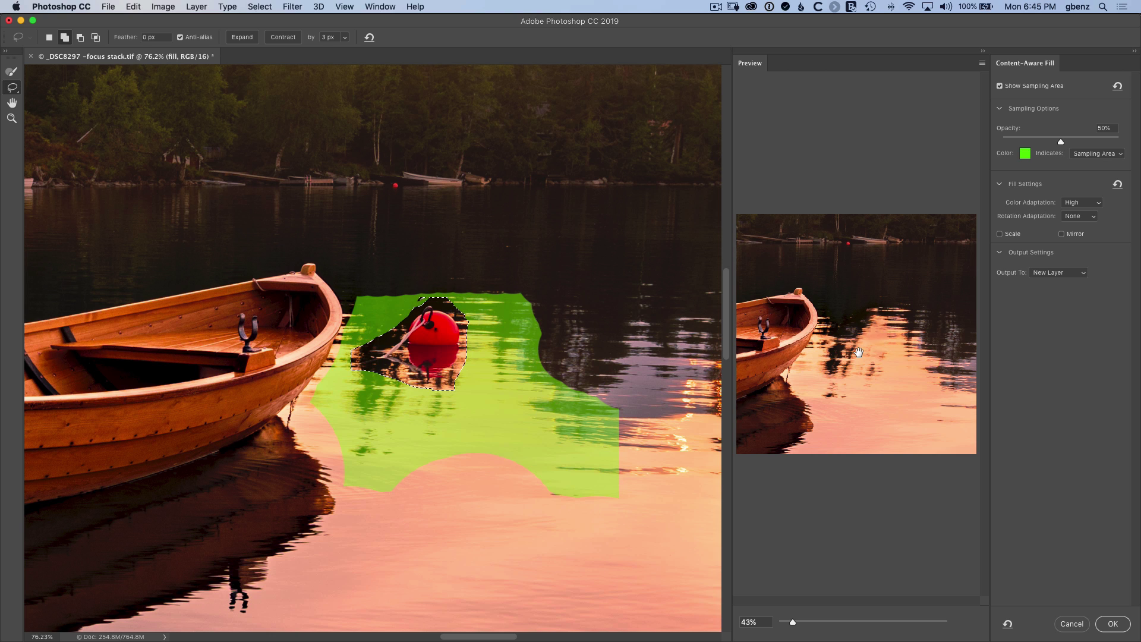
Step: Keep Output To on New Layer and apply the content-aware fill
click(1065, 274)
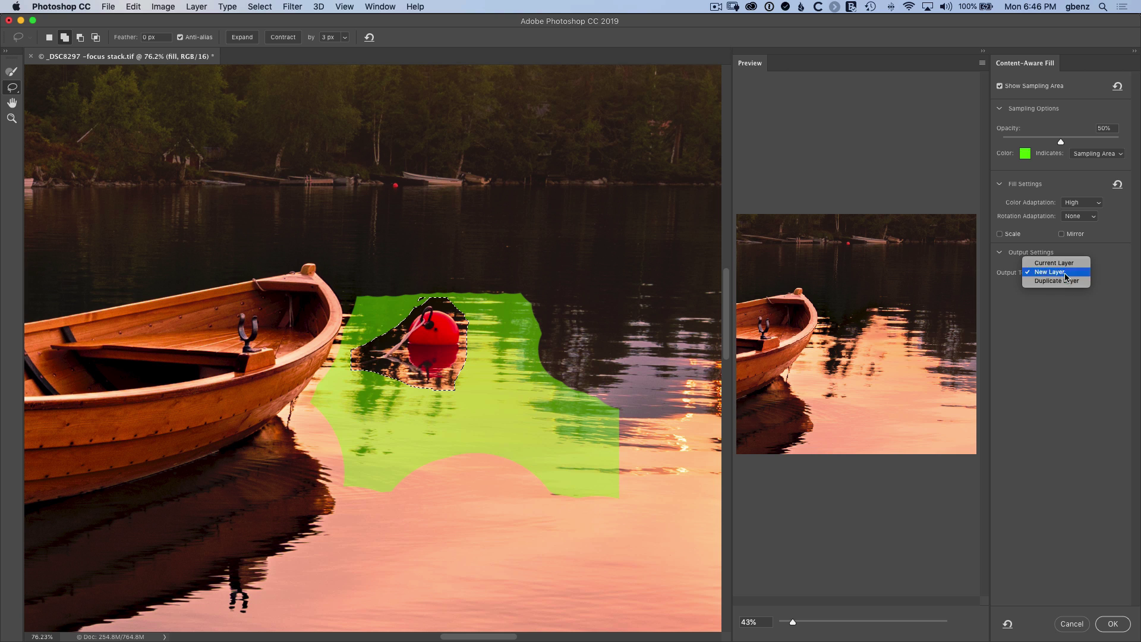
click(1062, 272)
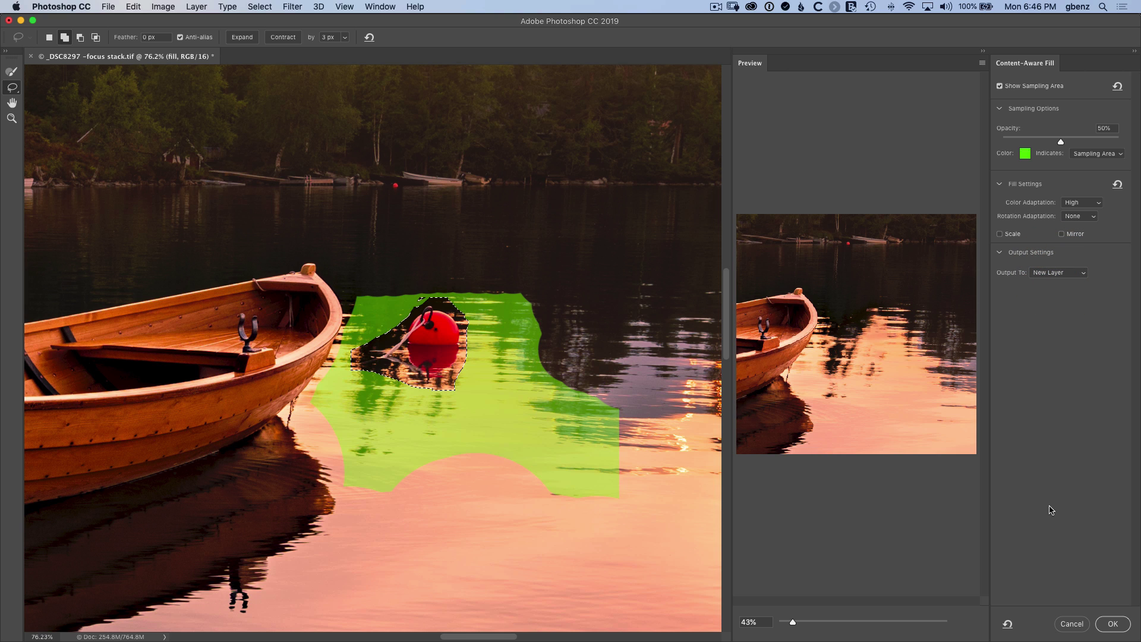
click(1113, 626)
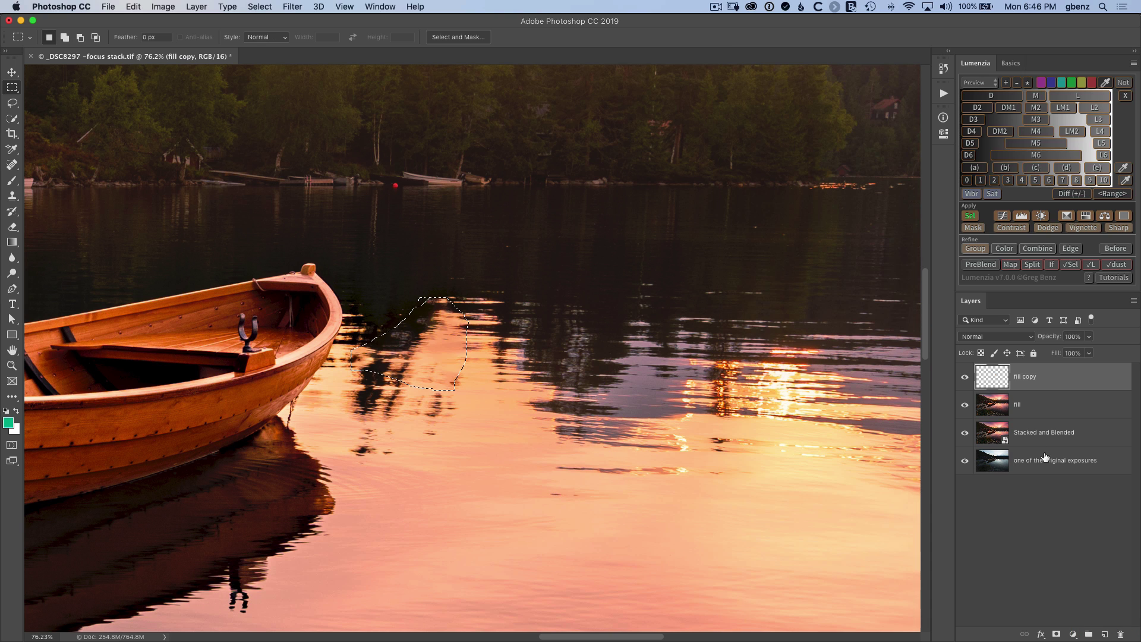
Step: Toggle the fill copy layer on and off repeatedly to compare, ending with it visible
click(965, 381)
click(964, 381)
click(964, 380)
click(964, 380)
click(964, 380)
click(964, 380)
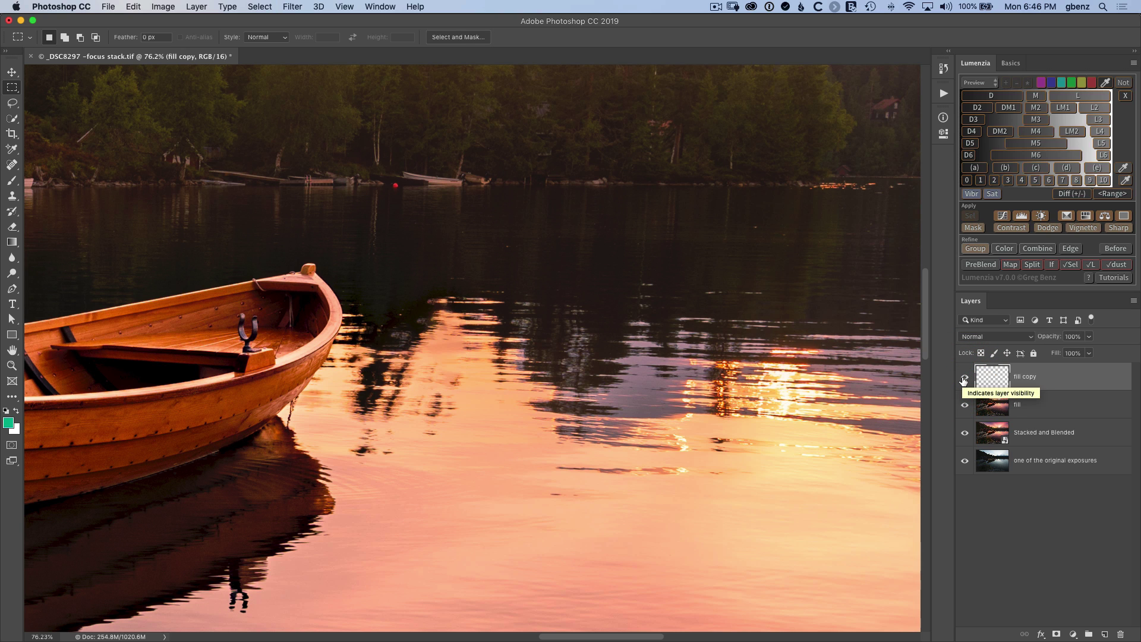
click(964, 380)
click(964, 381)
click(964, 380)
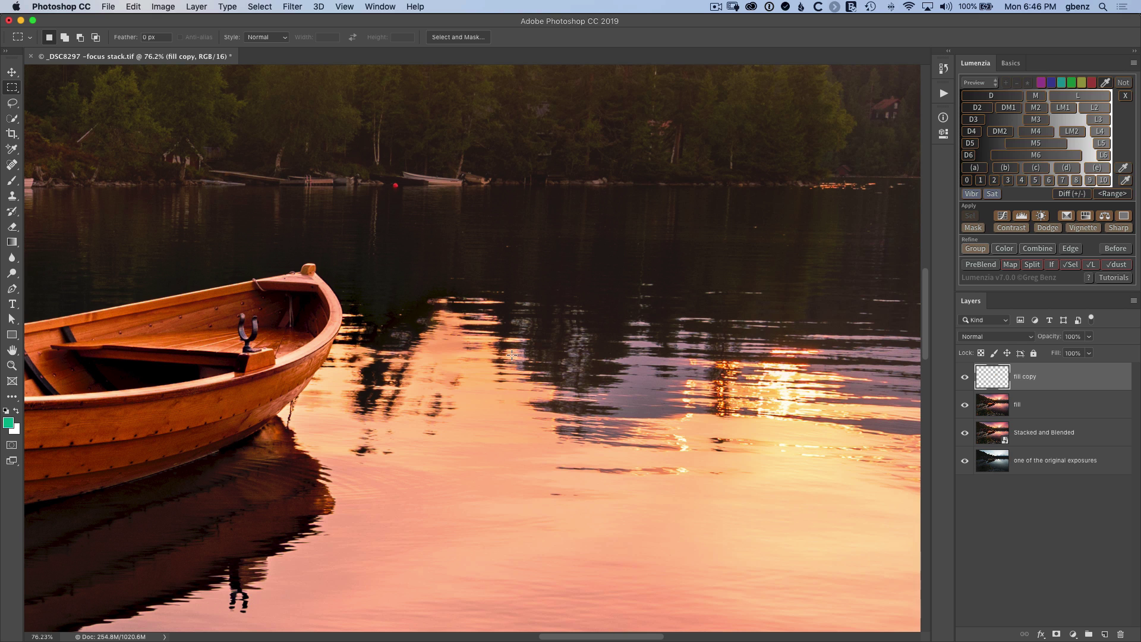
Step: Pan to the distant dark buoy, lasso it with its reflection, and make the fill layer active
drag(725, 415, 344, 354)
drag(650, 374, 372, 386)
drag(555, 392, 482, 402)
key(l)
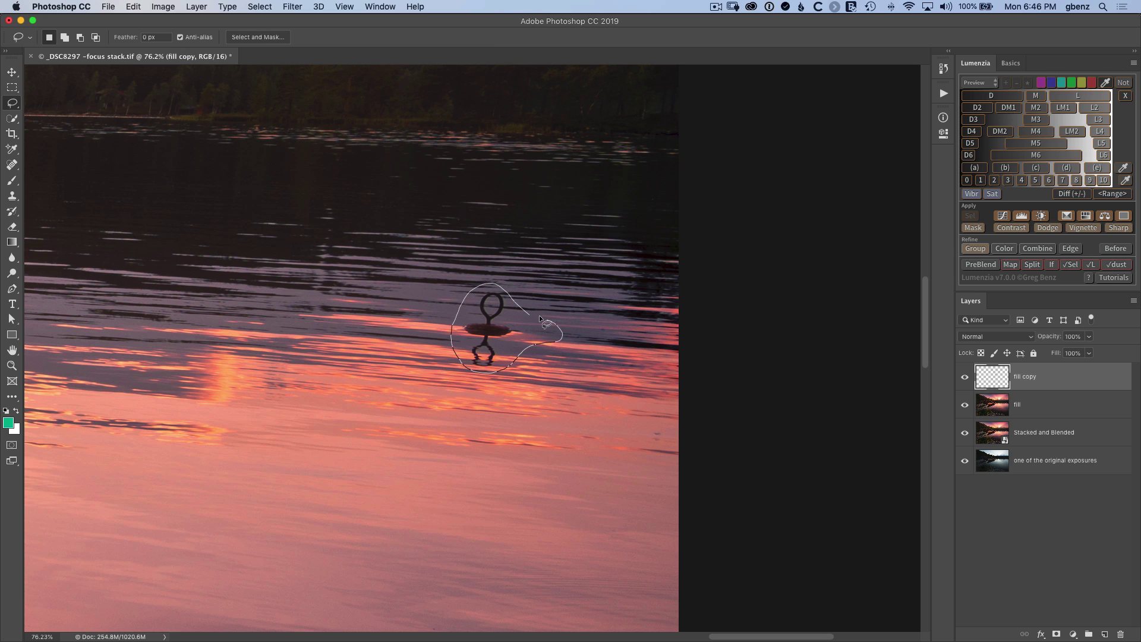
drag(537, 318, 523, 326)
click(1036, 408)
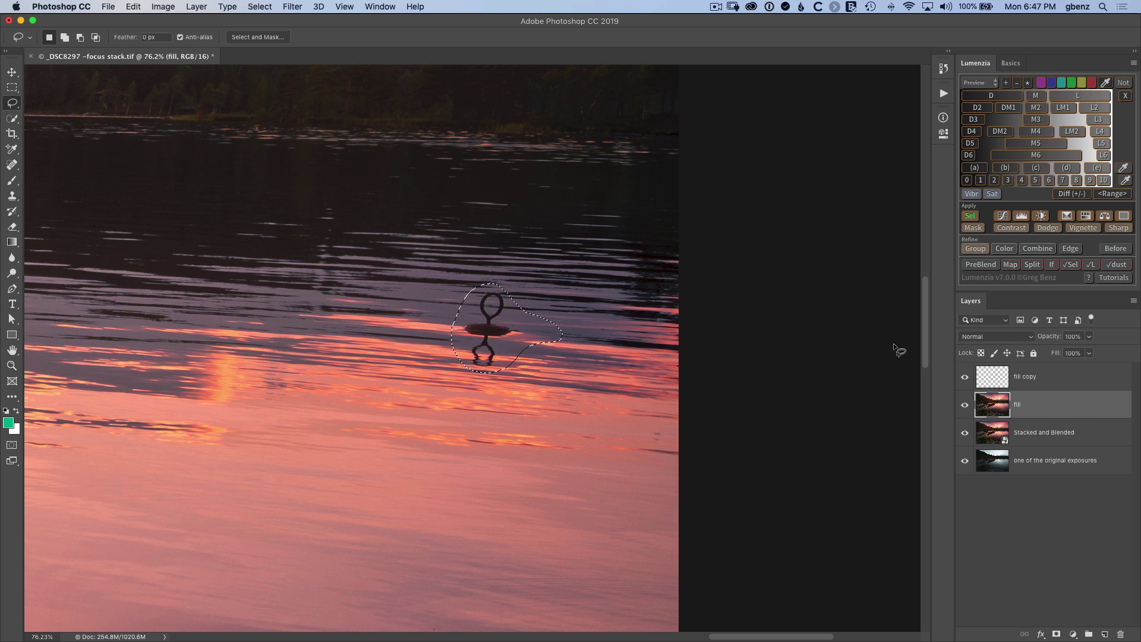
click(137, 7)
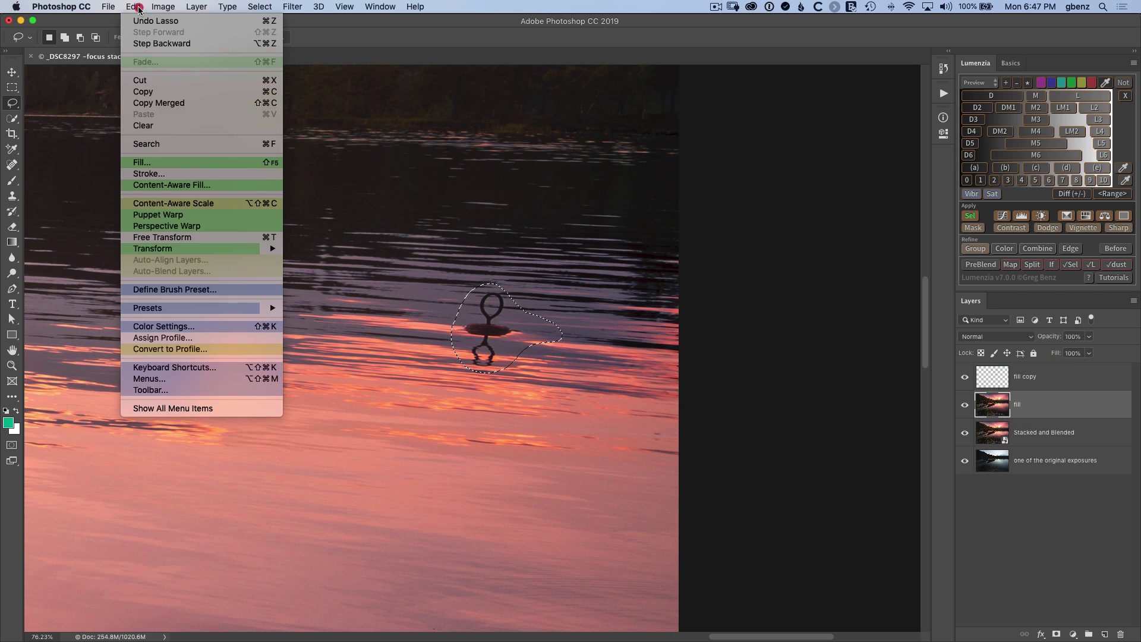
Step: Open Content-Aware Fill with its preview enlarged to 69% and centred on the filled area
click(160, 185)
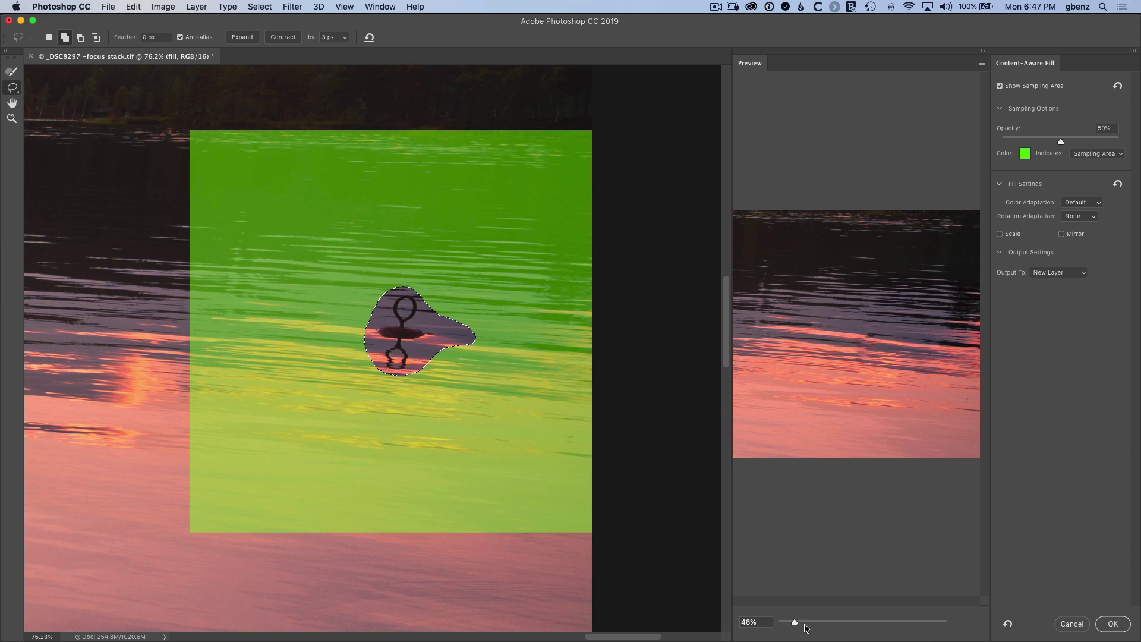
drag(795, 622, 805, 622)
drag(914, 474, 846, 458)
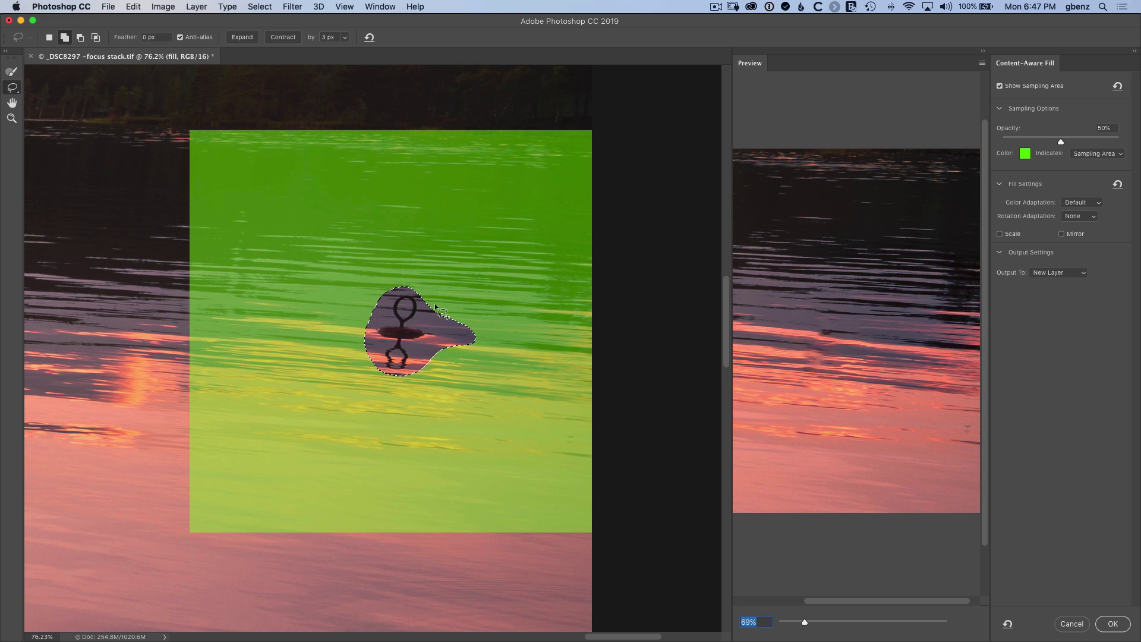
Step: Trim the selection's top edge and right lobe, then output the fill to a new layer
key(alt)
mouse_move(428, 315)
mouse_down()
mouse_move(484, 343)
mouse_move(484, 329)
mouse_up()
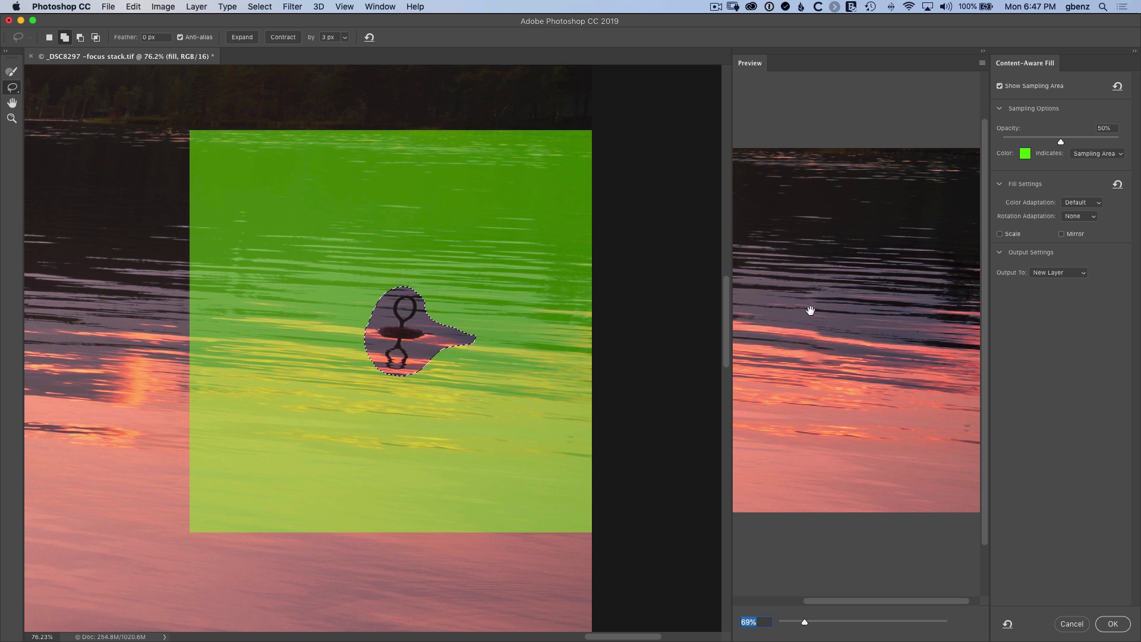
key(alt)
mouse_move(394, 290)
mouse_down()
mouse_move(373, 323)
mouse_move(362, 319)
mouse_move(433, 311)
mouse_move(474, 336)
mouse_up()
key(alt)
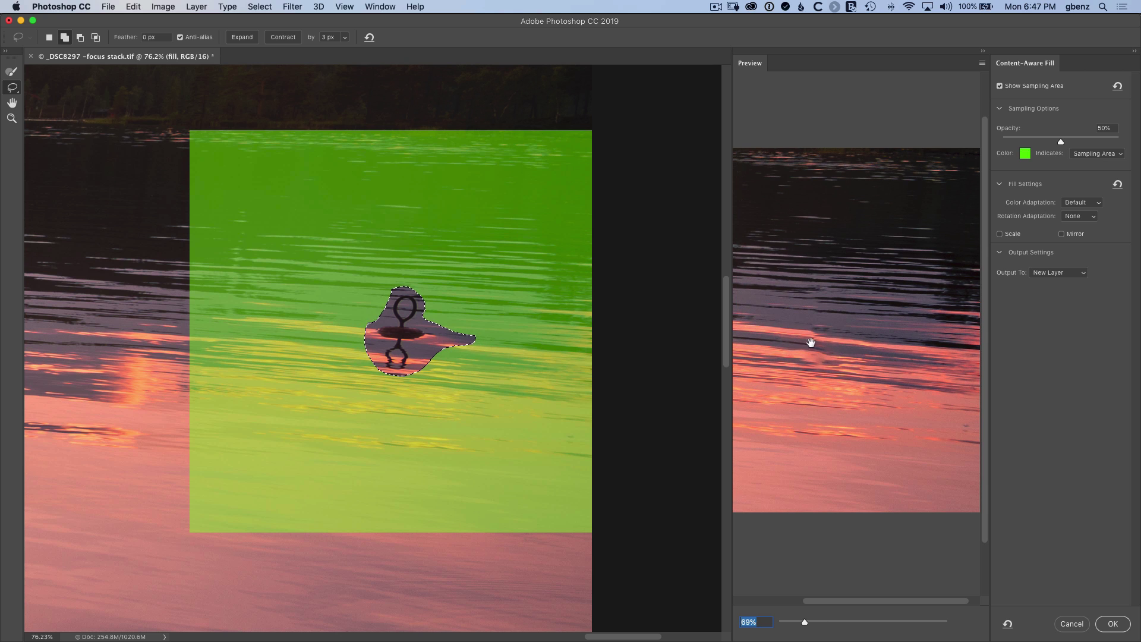
key(alt)
mouse_move(446, 345)
mouse_down()
mouse_move(423, 350)
mouse_move(419, 378)
mouse_move(434, 376)
mouse_up()
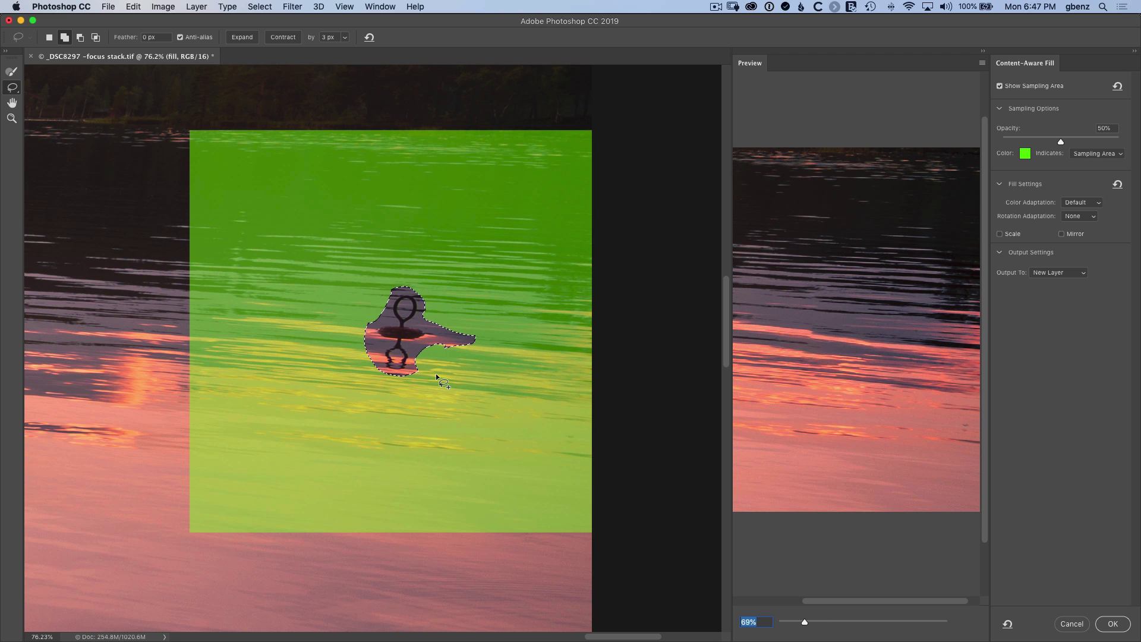
click(1112, 624)
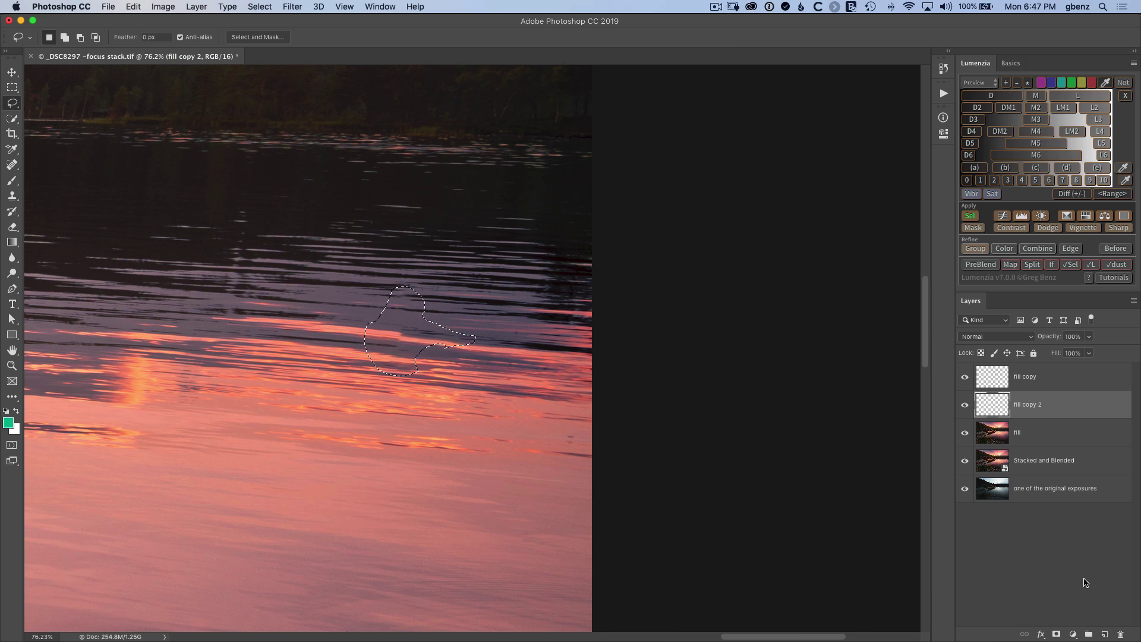
Step: Deselect, spot-heal the bright orange spot left in the patched water, and fit the photo on screen
key(super+d)
scroll(568, 392, up, 6)
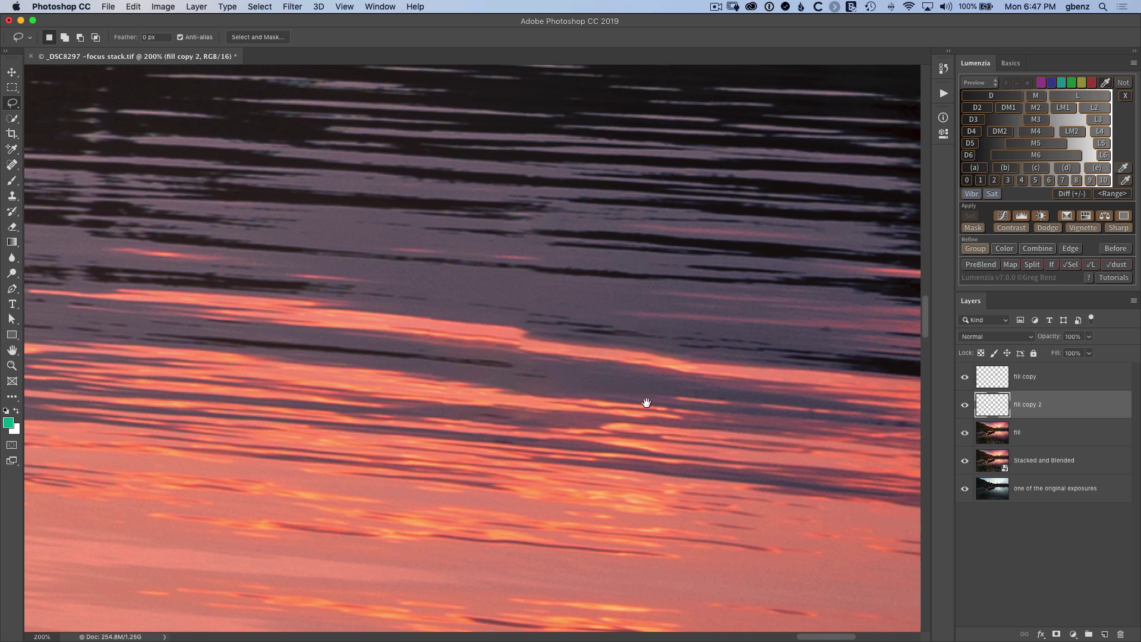
click(642, 400)
key(j)
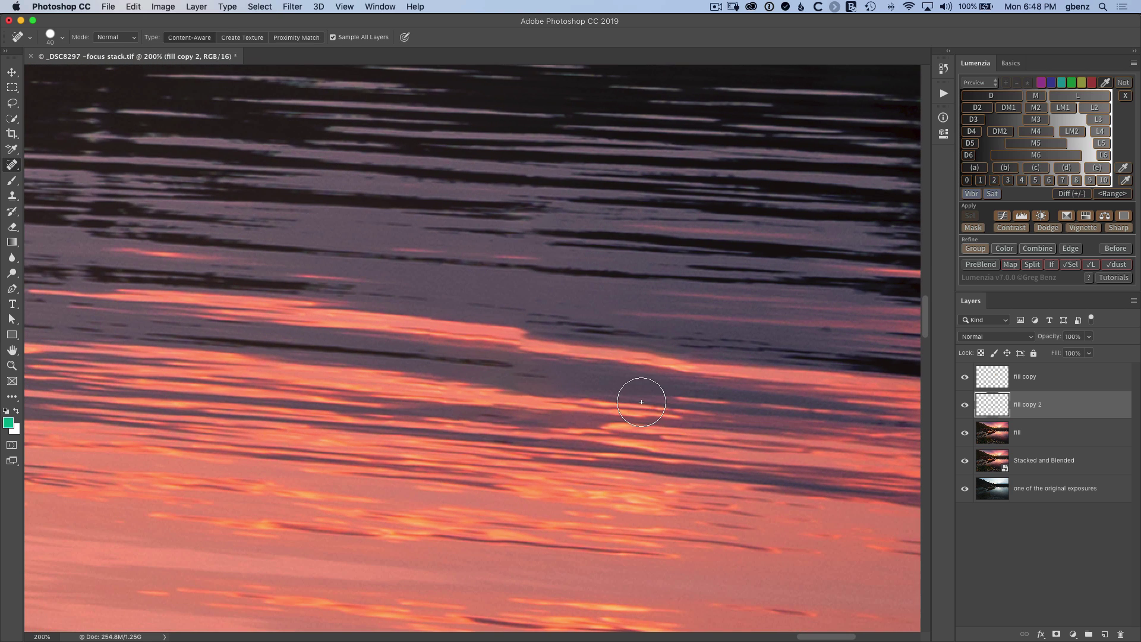
click(509, 337)
key(super+0)
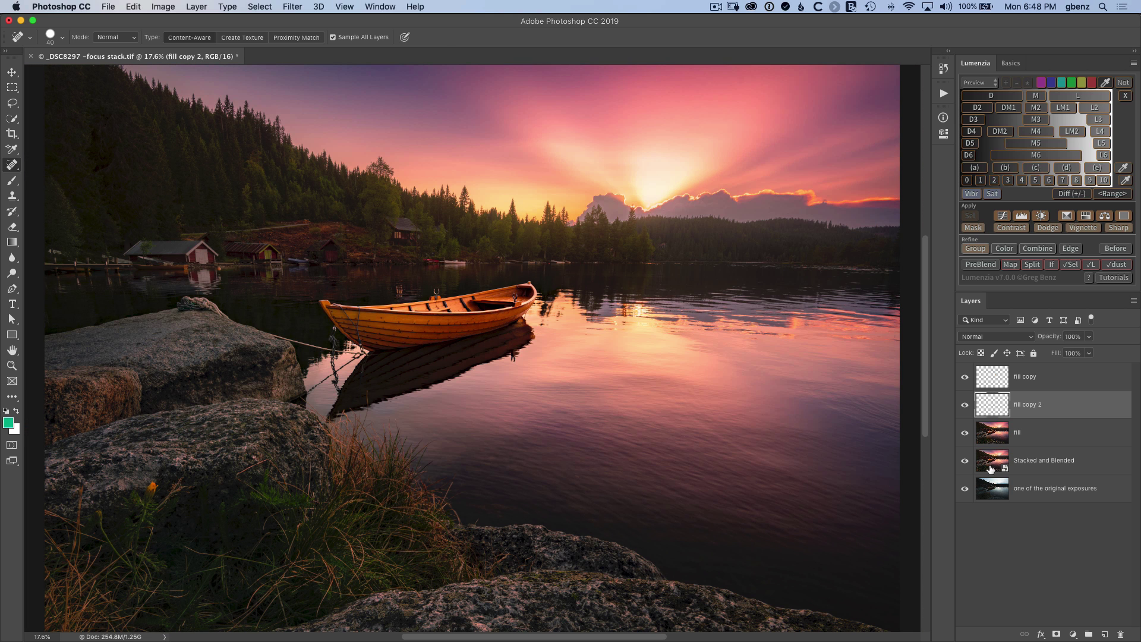
Step: Delete the 'fill' layer and one original exposures layer
click(1030, 436)
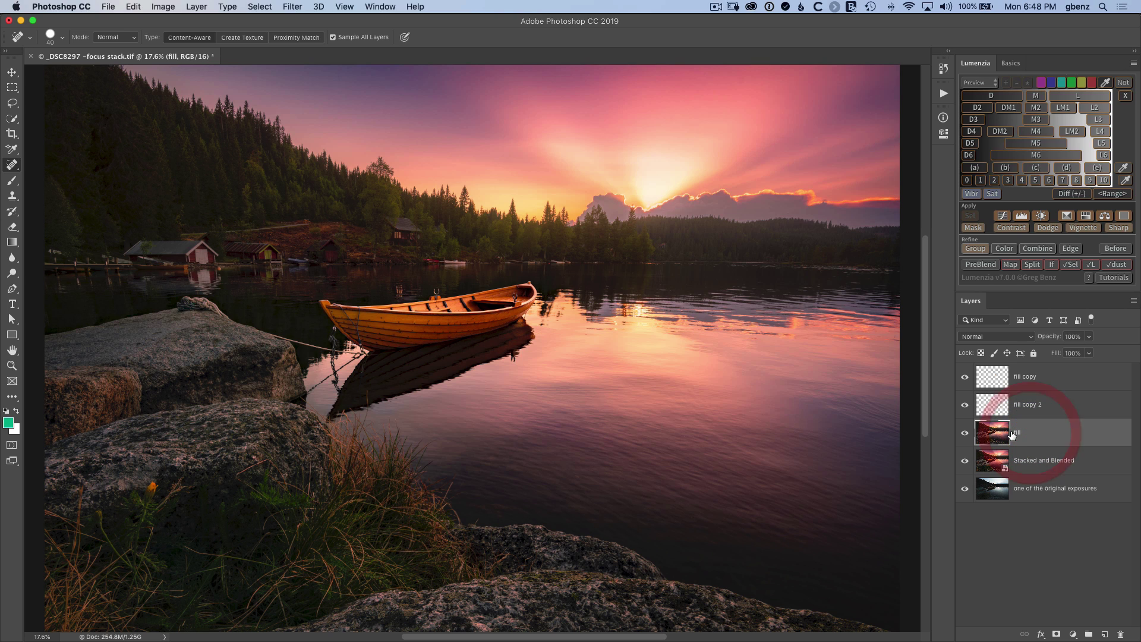
click(1117, 634)
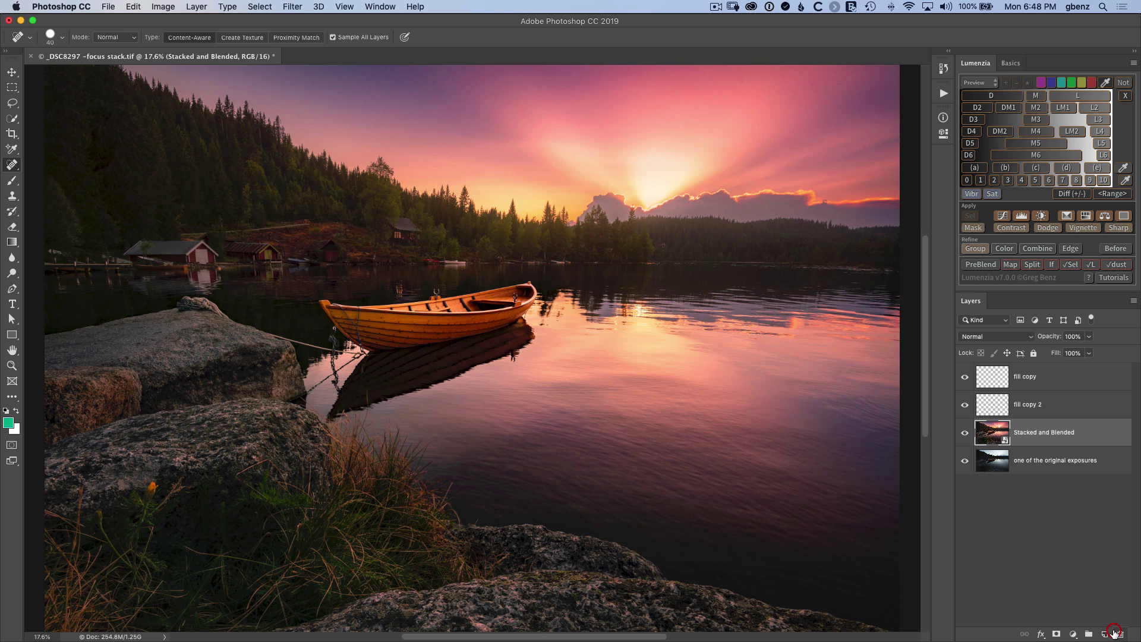
click(1061, 463)
click(1121, 635)
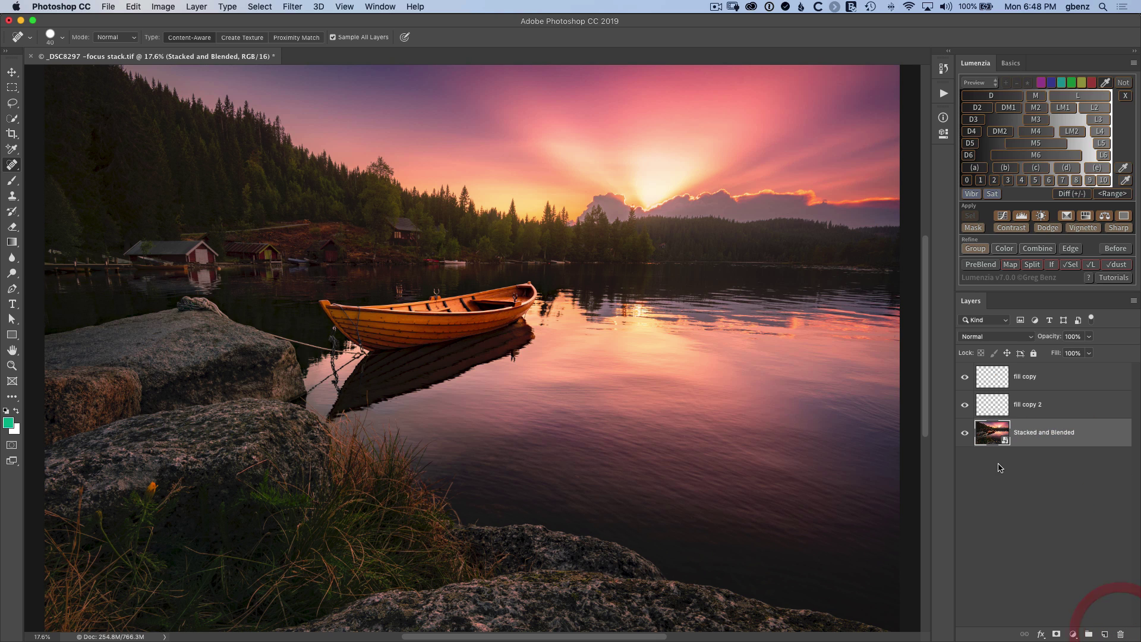
Step: Toggle both fill copy layers off and on to compare with the original, leaving them visible
alt+click(964, 435)
alt+click(965, 435)
alt+click(965, 435)
alt+click(964, 435)
alt+click(964, 435)
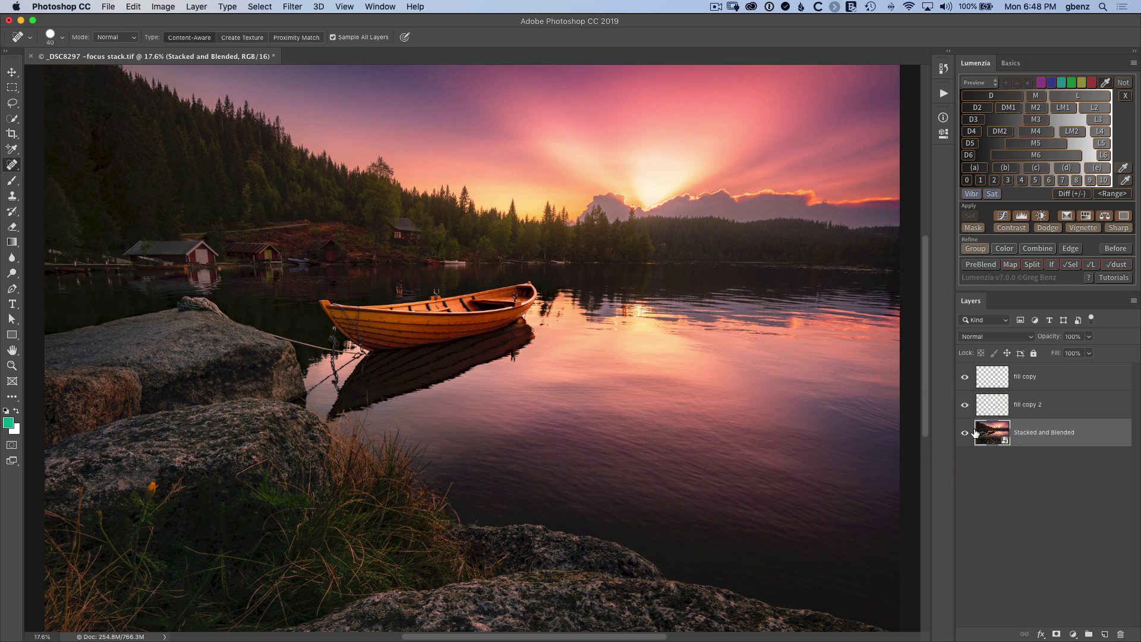